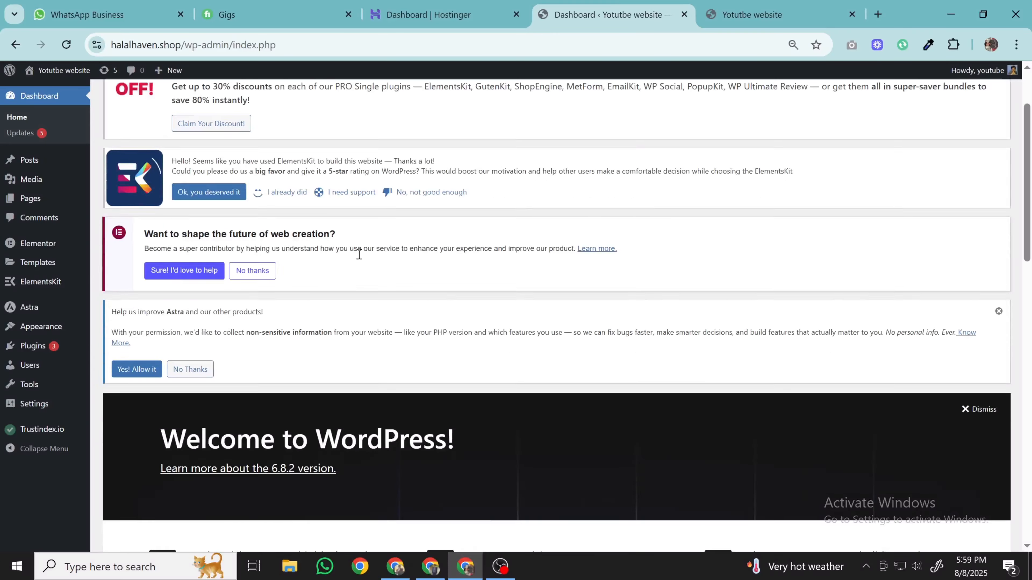
# - Glance at the live site, then go back to the admin's Pages list
pyautogui.click(726, 8)
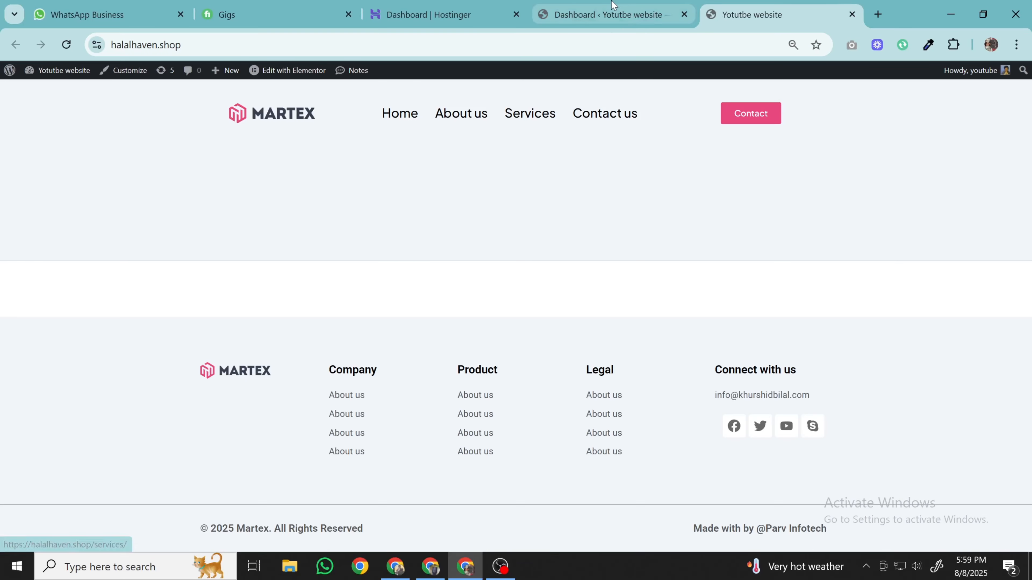
pyautogui.click(627, 15)
pyautogui.click(118, 200)
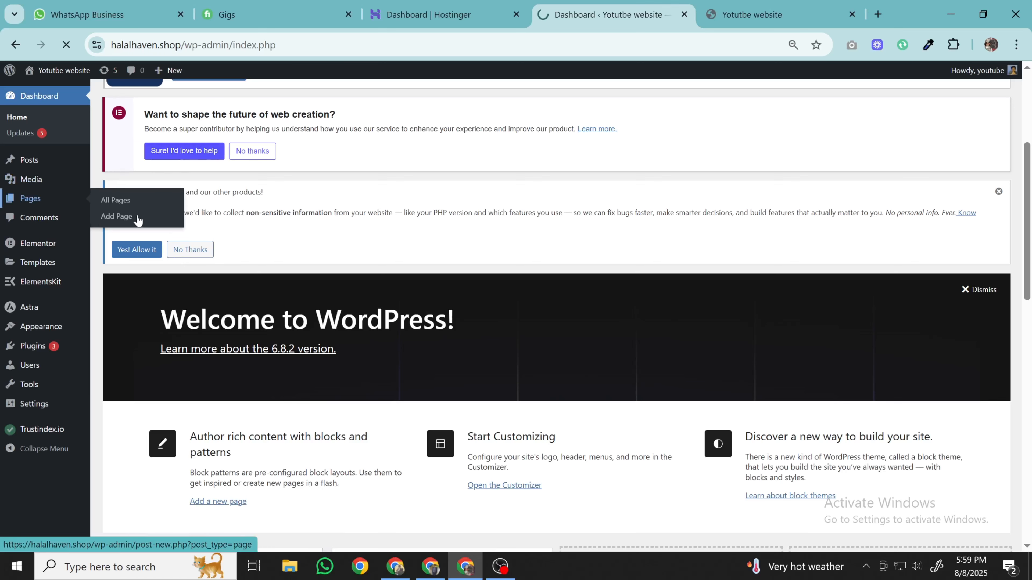
pyautogui.scroll(-3, 256, 269)
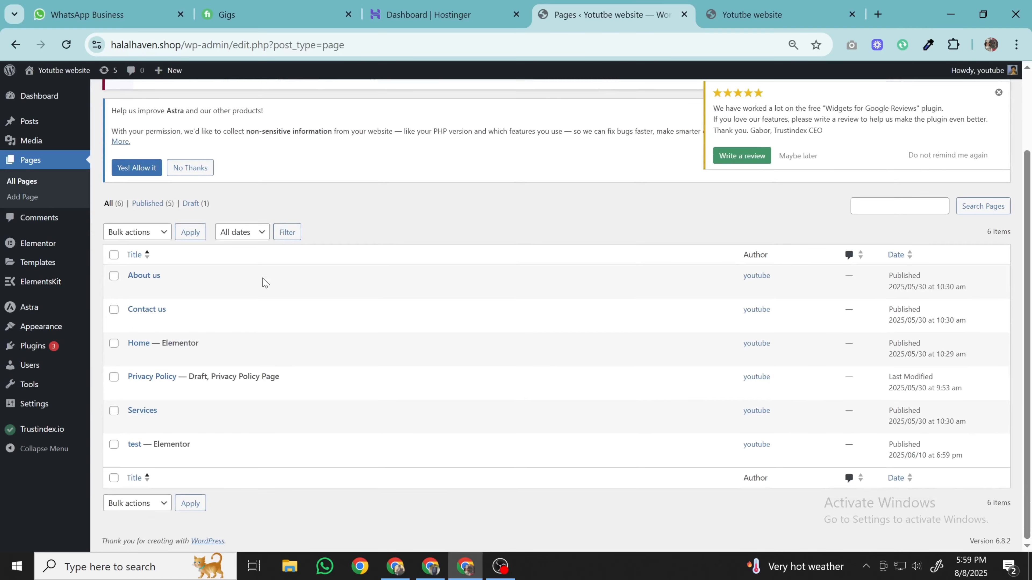
# - Open the Home page in a new browser tab, look it over, and return to the Pages list
pyautogui.rightClick(211, 353)
pyautogui.rightClick(214, 357)
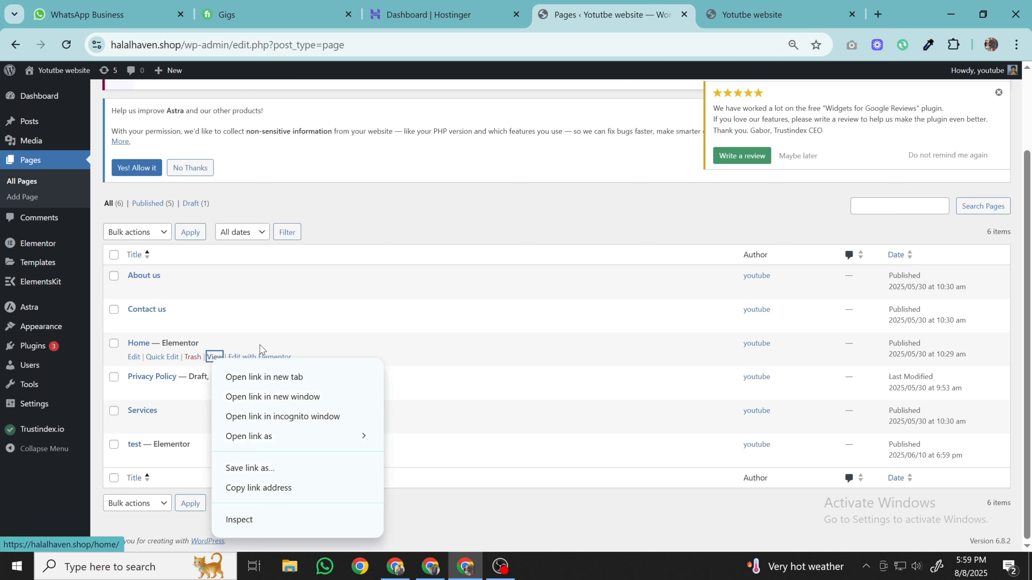
pyautogui.click(244, 373)
pyautogui.click(671, 5)
pyautogui.moveTo(784, 14); pyautogui.dragTo(631, 9)
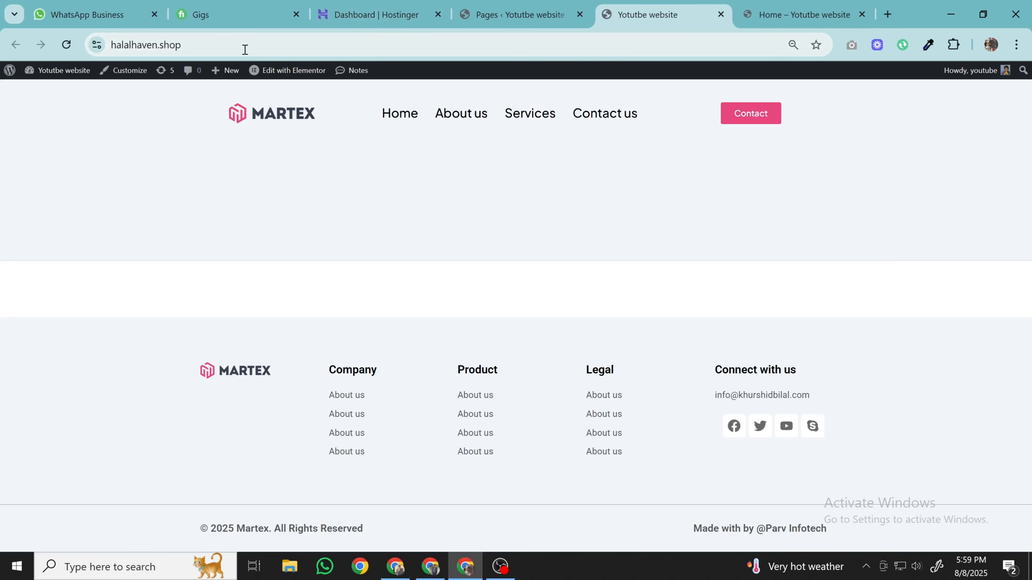
pyautogui.click(774, 5)
pyautogui.scroll(-15, 502, 358)
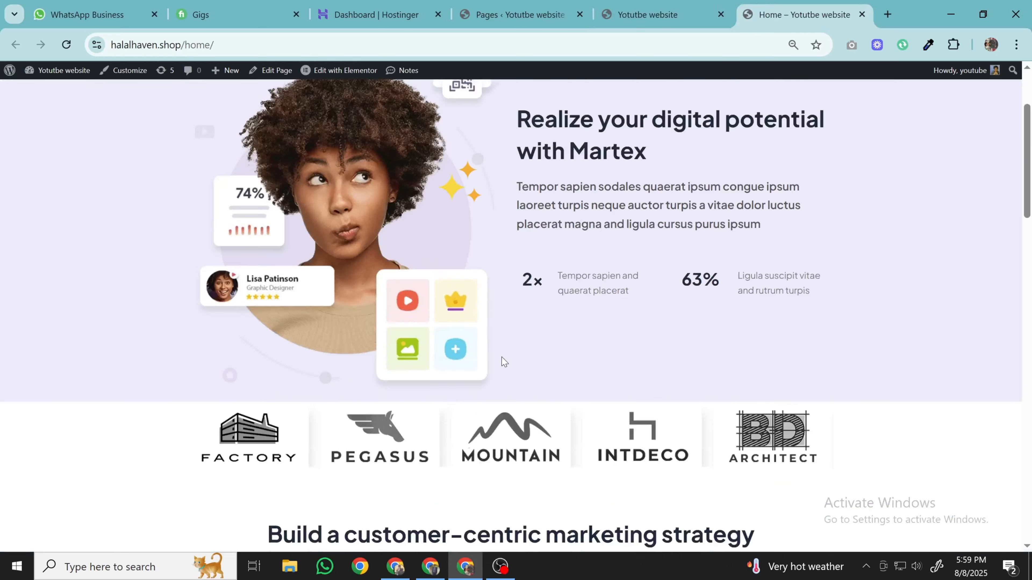
pyautogui.scroll(-15, 502, 358)
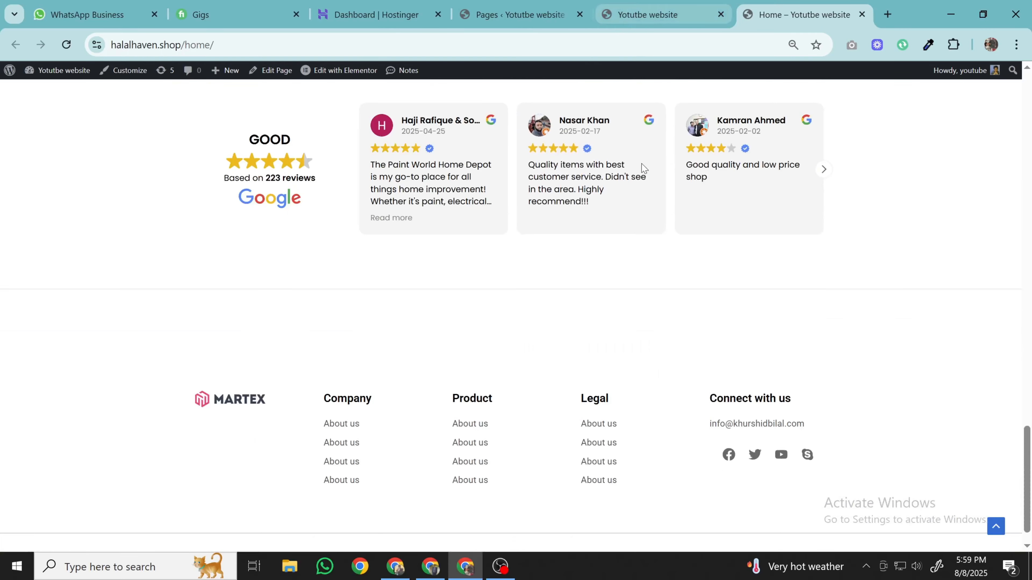
pyautogui.click(658, 14)
pyautogui.click(463, 11)
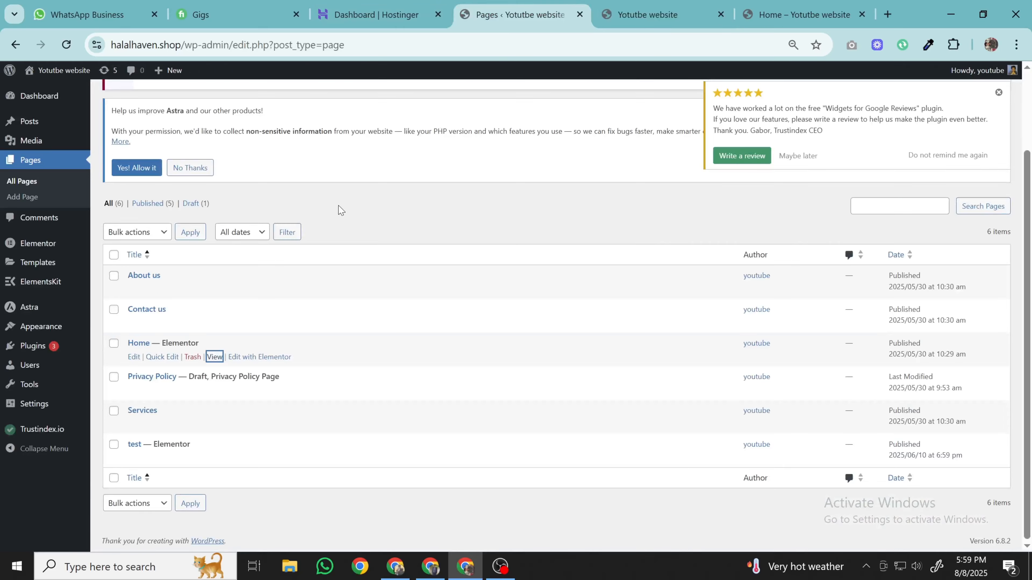
# - In Reading settings, choose 'A static page' with Home as the homepage and save
pyautogui.moveTo(27, 414)
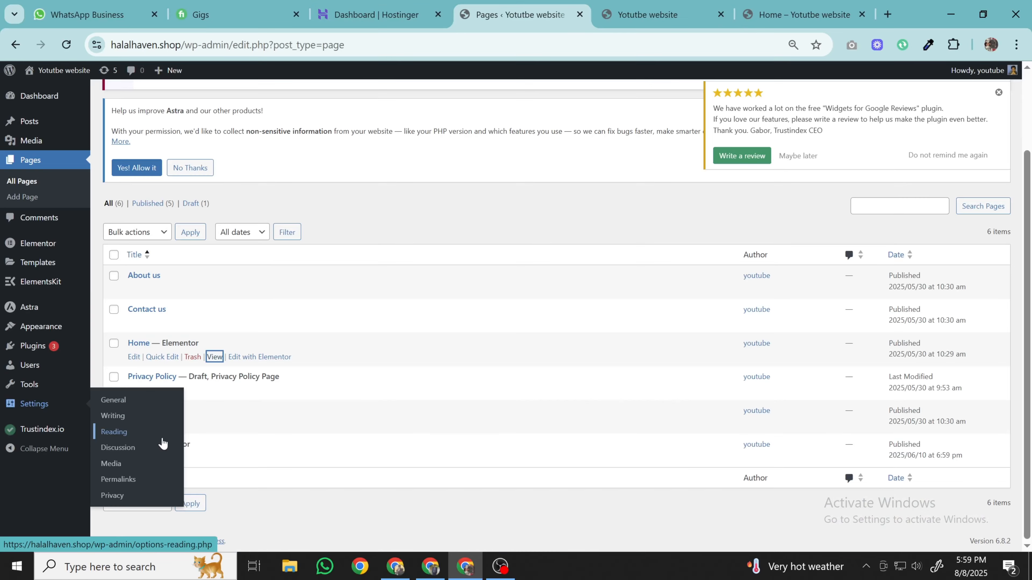
pyautogui.click(139, 418)
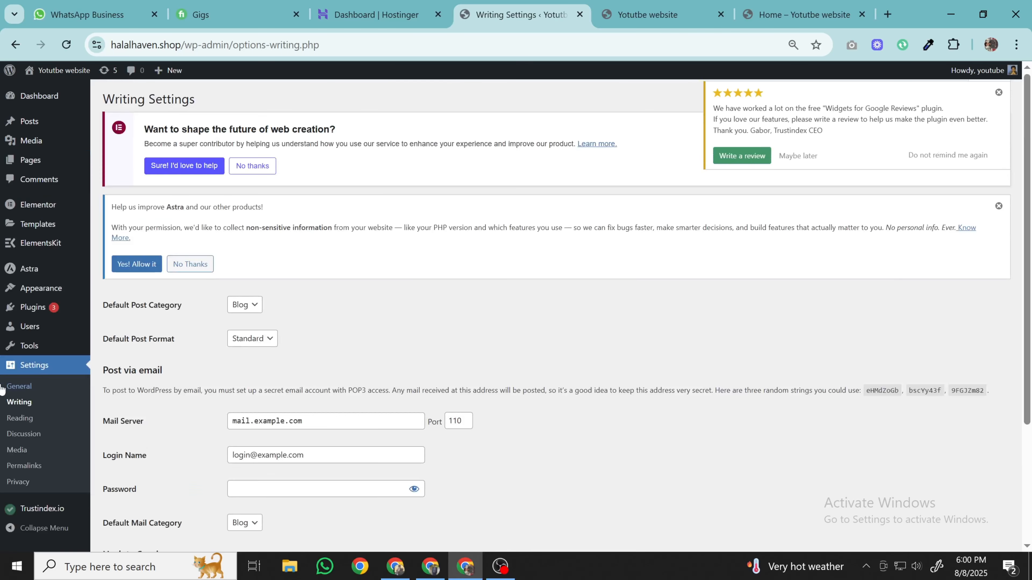
pyautogui.click(13, 419)
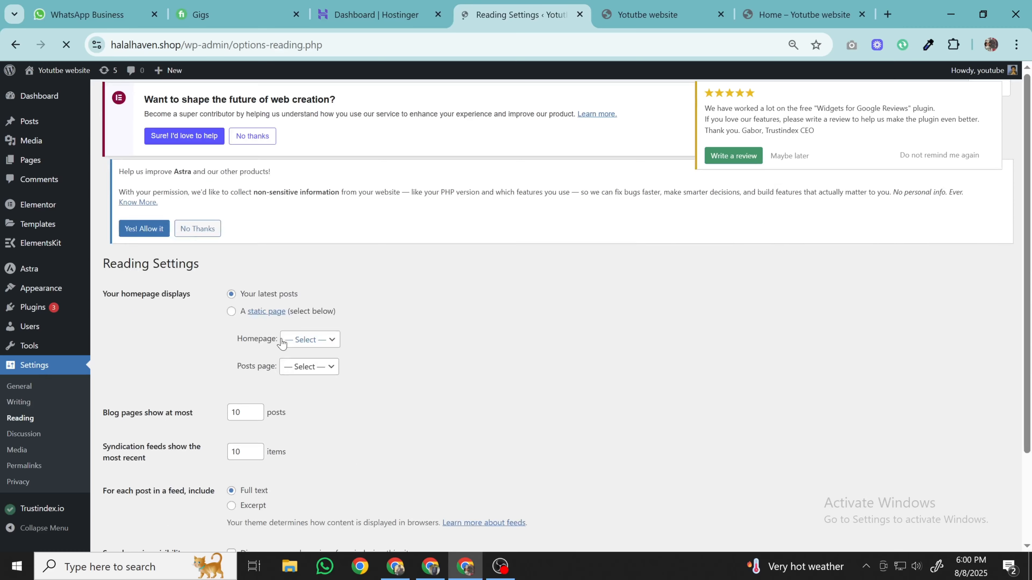
pyautogui.click(231, 322)
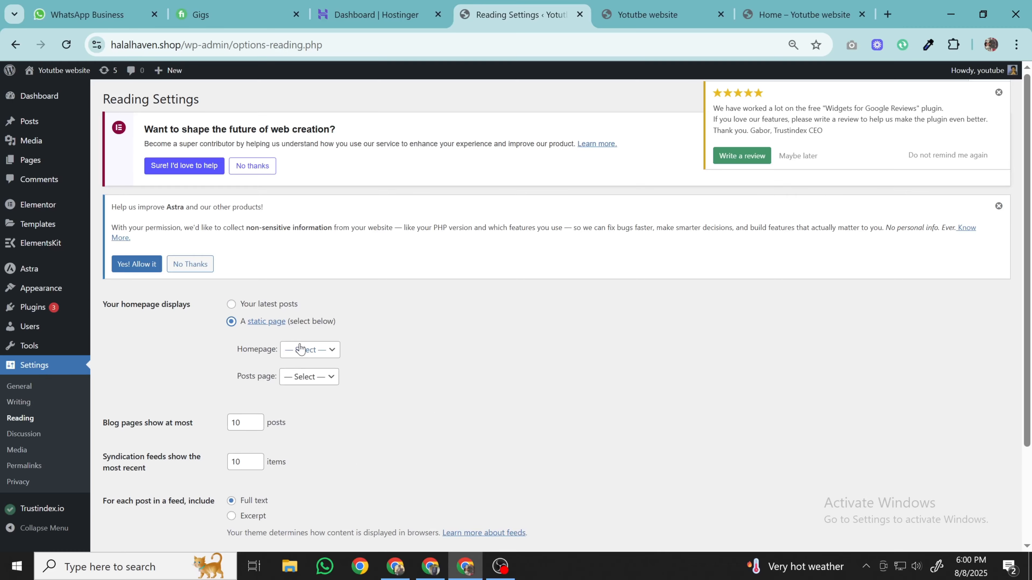
pyautogui.click(303, 353)
pyautogui.click(317, 421)
pyautogui.scroll(-3, 153, 337)
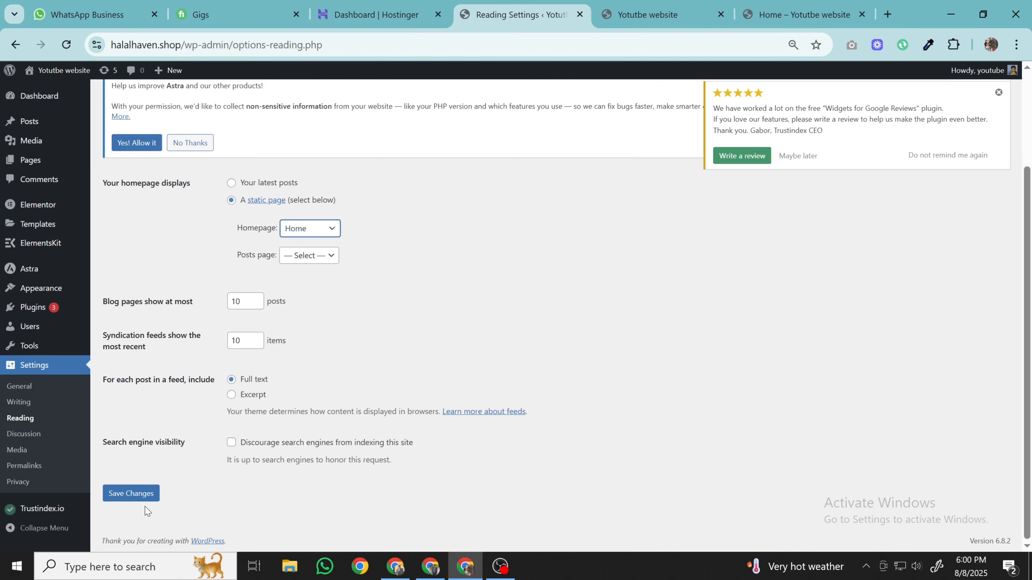
pyautogui.click(140, 495)
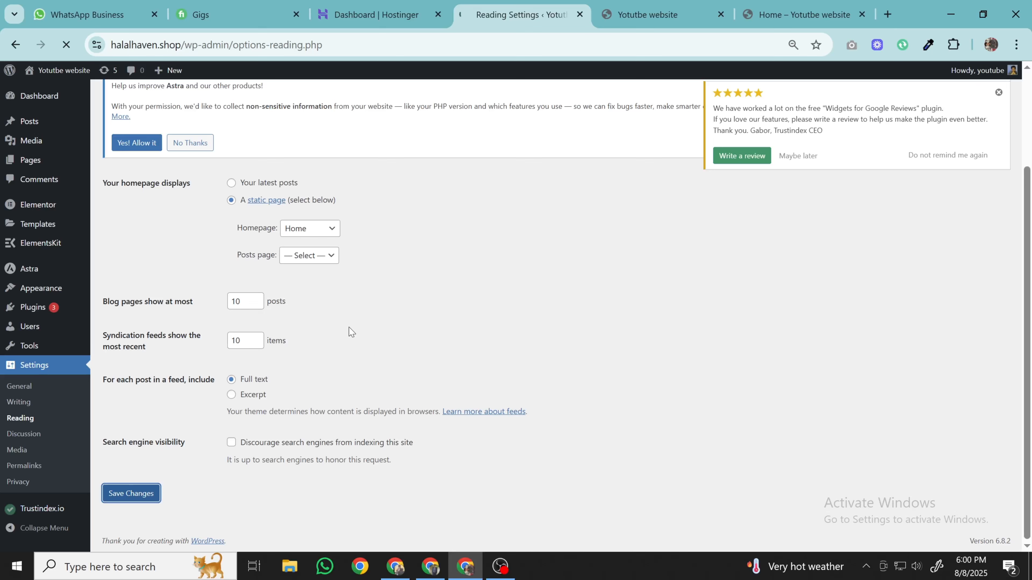
# - Reload the site tab to confirm Home's content now shows as the homepage, then return to the admin
pyautogui.click(697, 6)
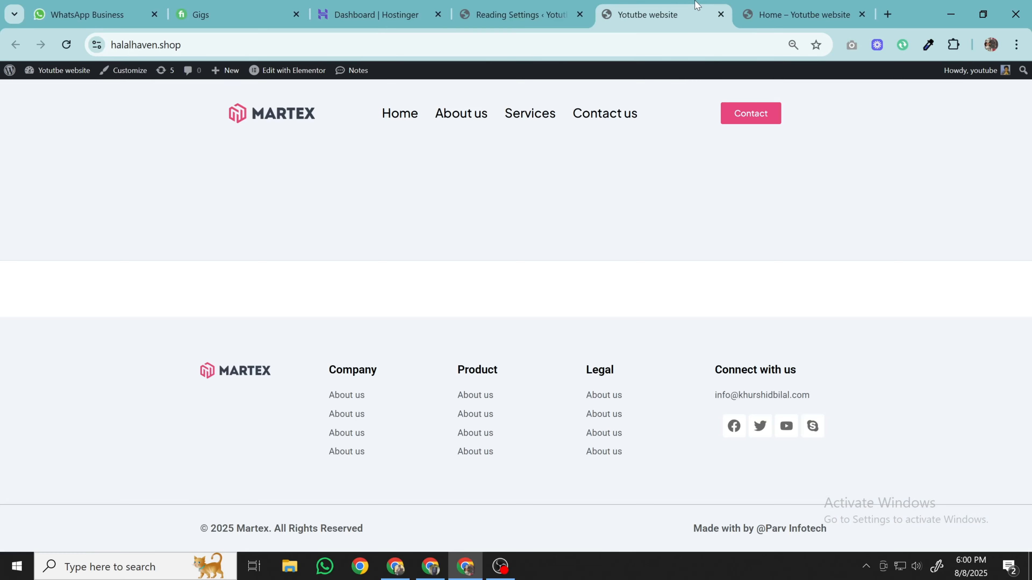
pyautogui.click(66, 44)
pyautogui.scroll(-15, 360, 273)
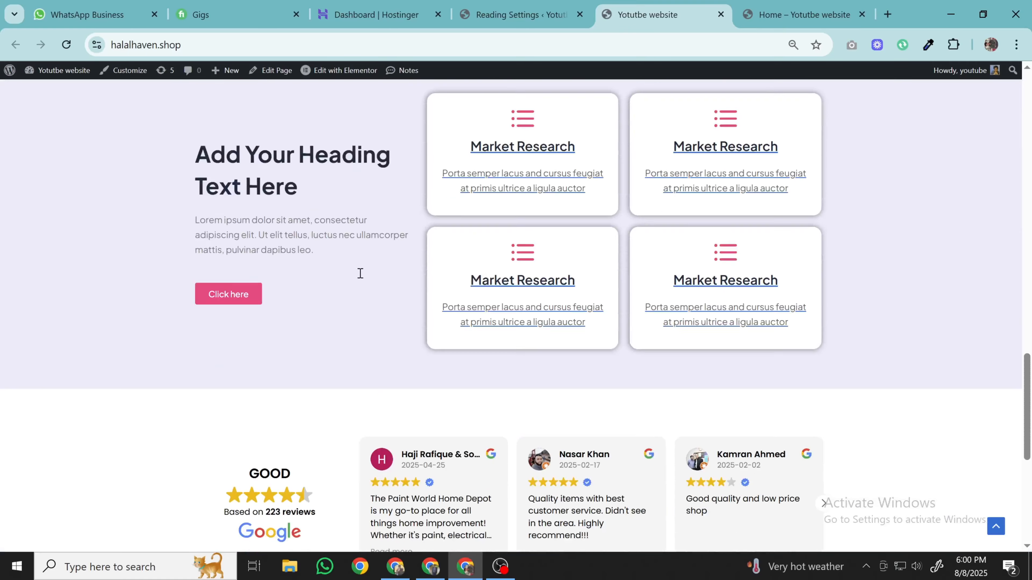
pyautogui.scroll(-5, 359, 273)
pyautogui.click(520, 5)
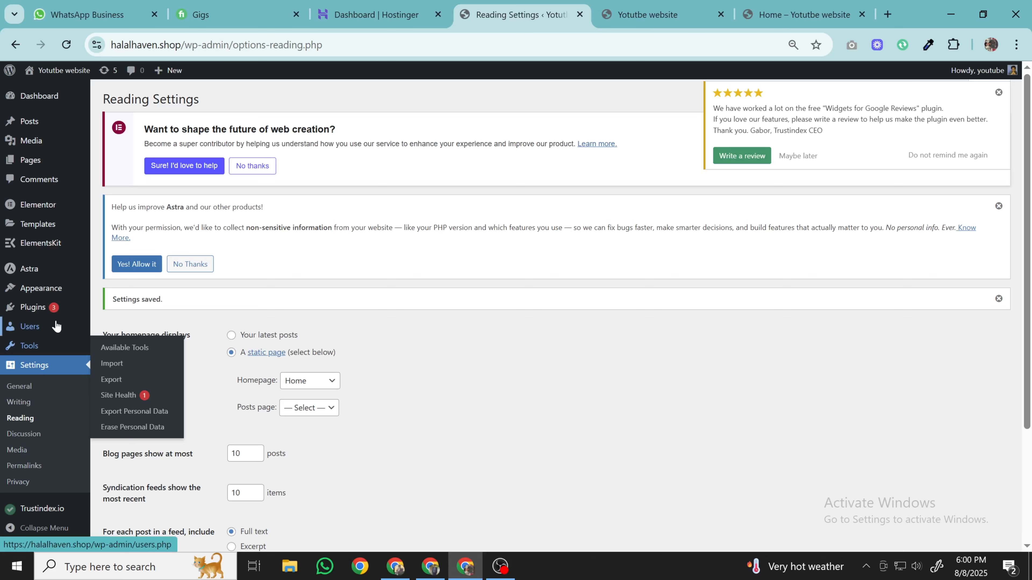
pyautogui.moveTo(59, 310)
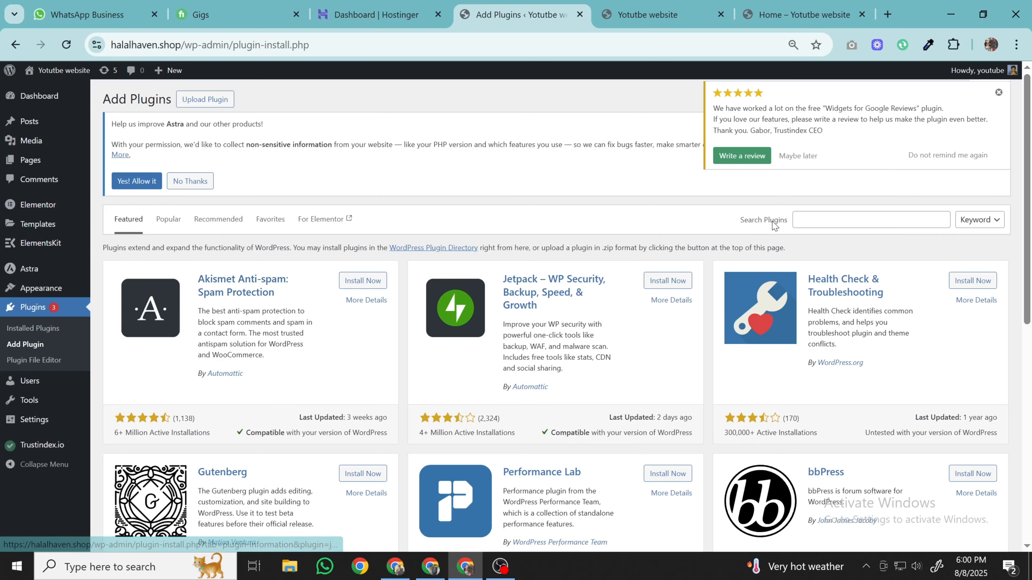
# - Search the plugin directory for 'form' and scroll through the results
pyautogui.click(817, 221)
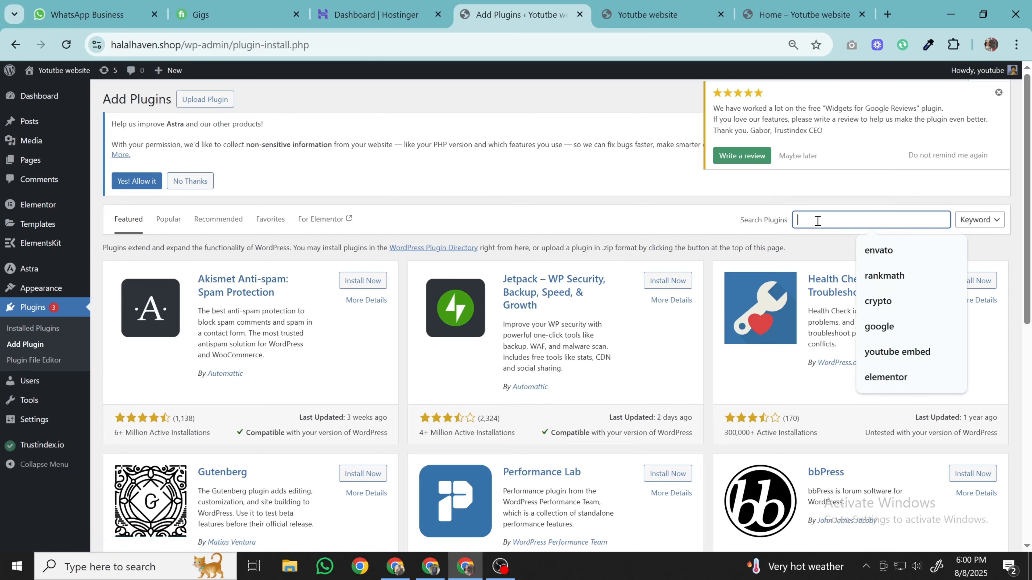
pyautogui.write('form')
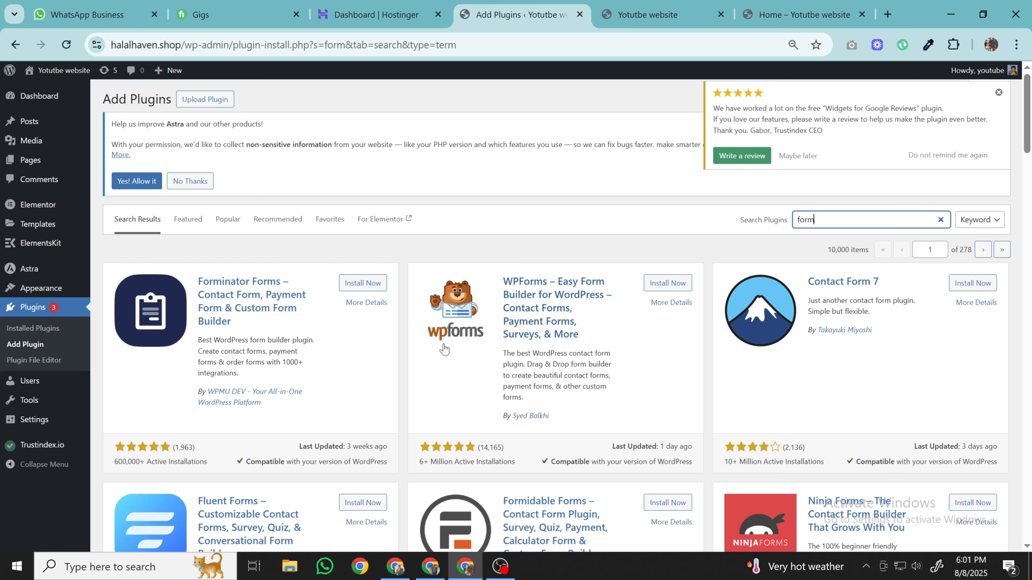
pyautogui.scroll(-3, 444, 348)
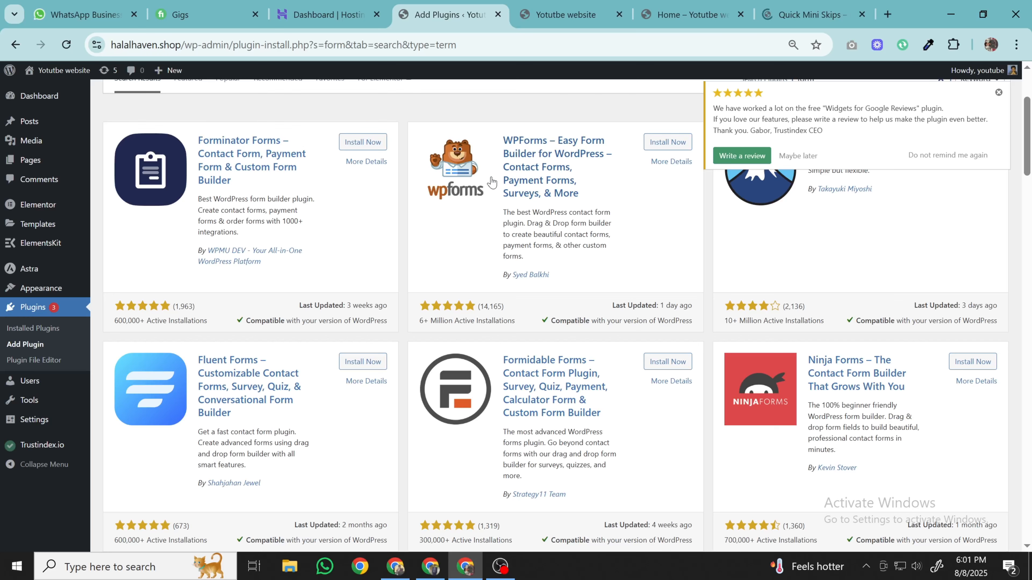
# - On the Quick Mini Skips reference site, open the Get Free Quote popup and close it again
pyautogui.click(818, 21)
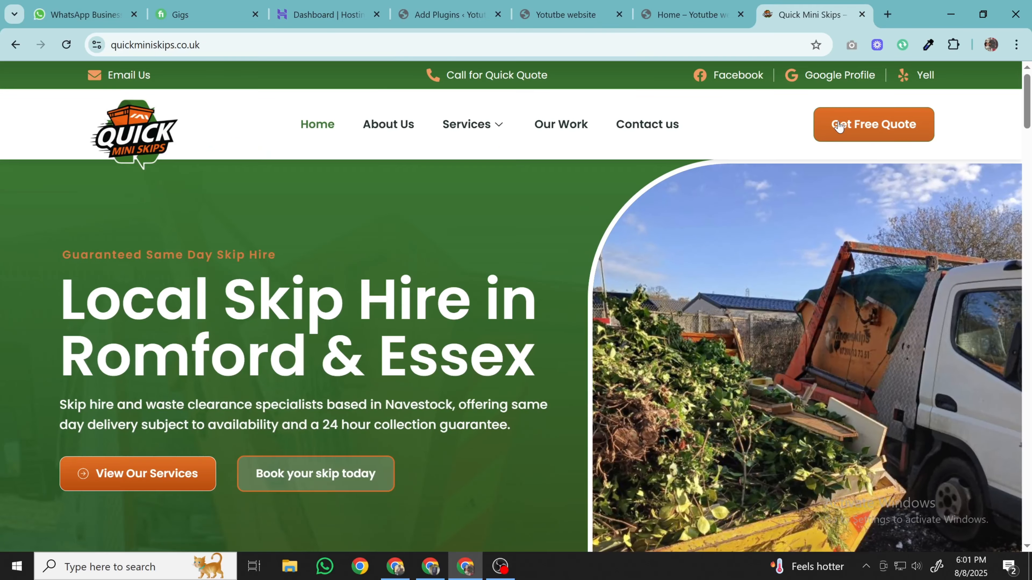
pyautogui.click(851, 135)
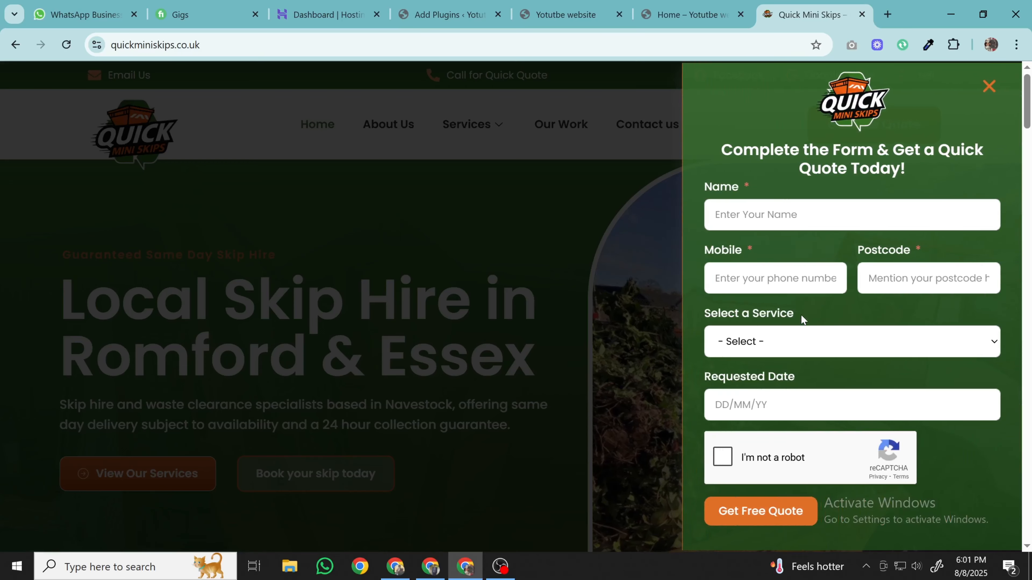
pyautogui.scroll(-1, 786, 305)
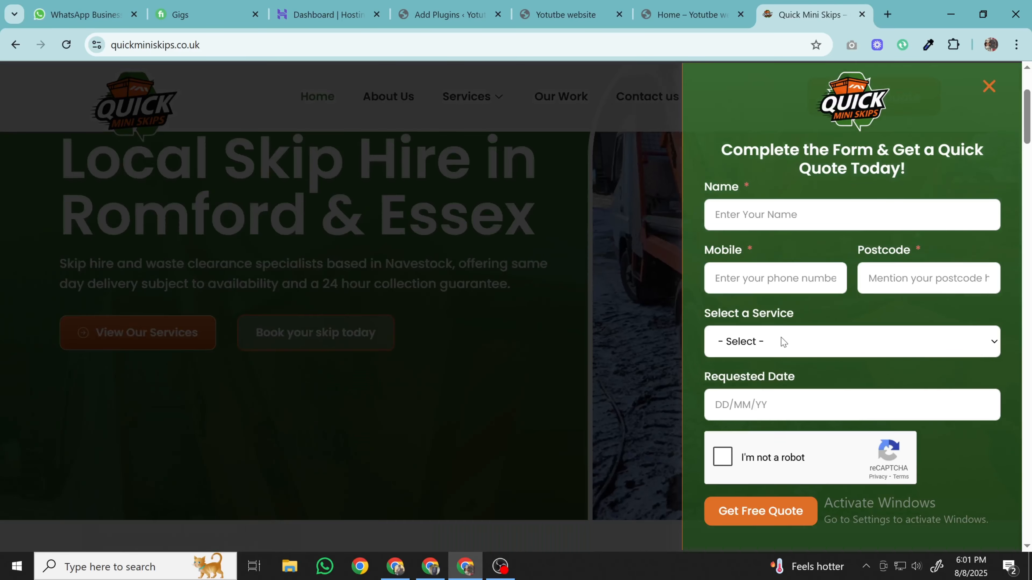
pyautogui.scroll(1, 774, 336)
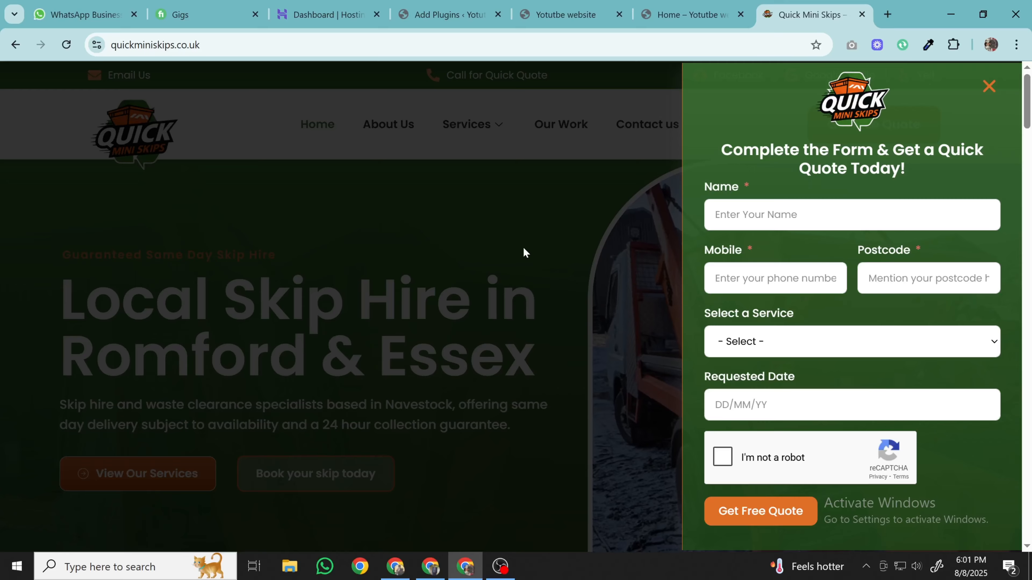
pyautogui.click(564, 263)
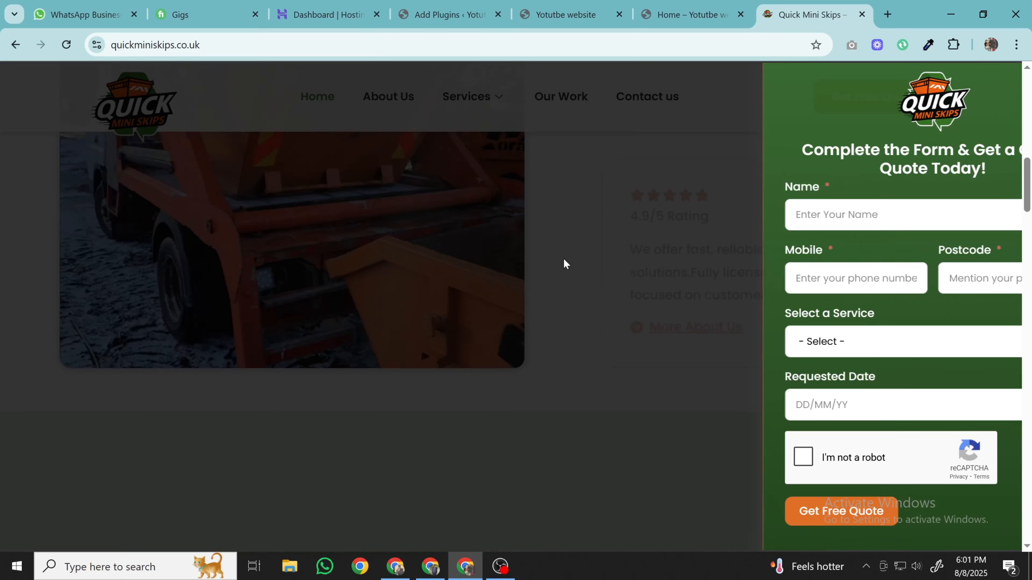
# - Scroll the reference site, then close its tab to return to the plugin results
pyautogui.scroll(-10, 565, 264)
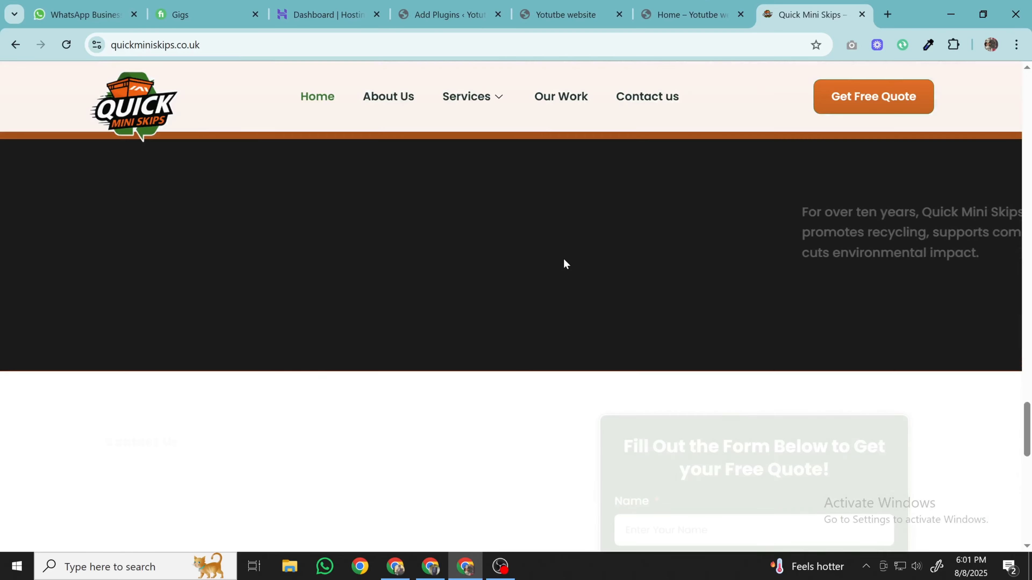
pyautogui.scroll(-8, 564, 259)
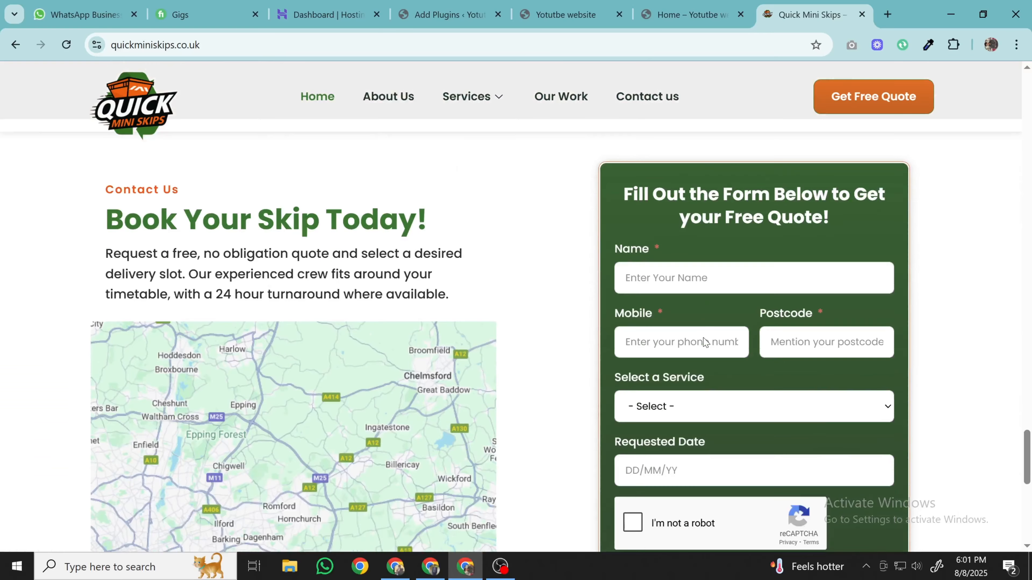
pyautogui.scroll(6, 636, 222)
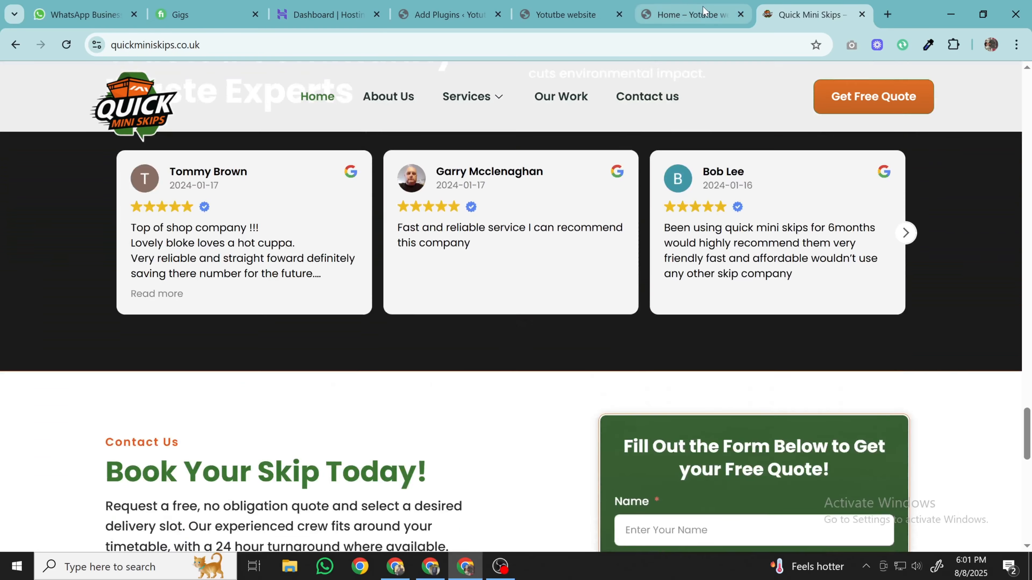
pyautogui.hotkey('ctrl', 'pageup')
pyautogui.hotkey('ctrl', 'pageup')
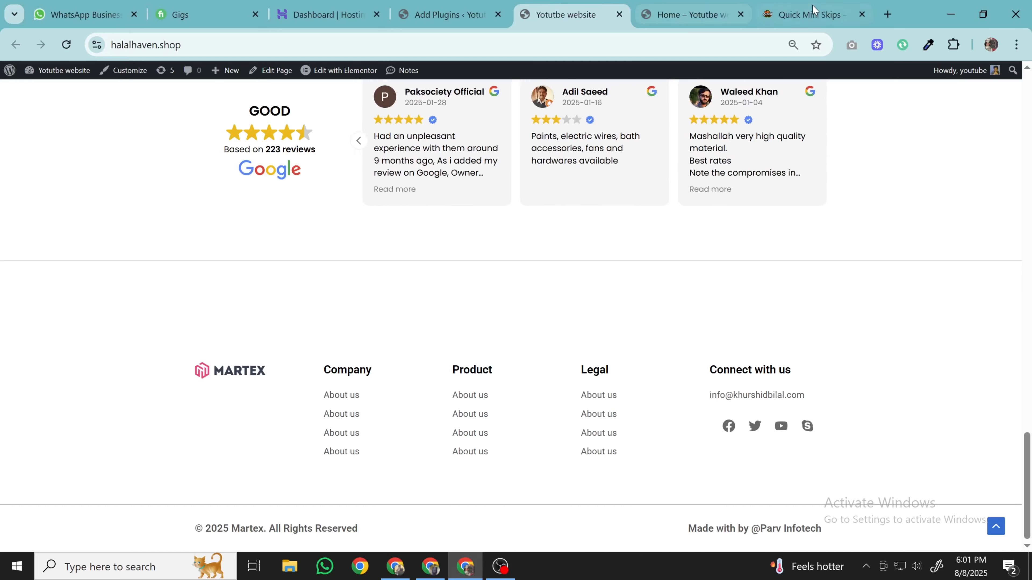
pyautogui.click(861, 15)
pyautogui.hotkey('ctrl', 'pageup')
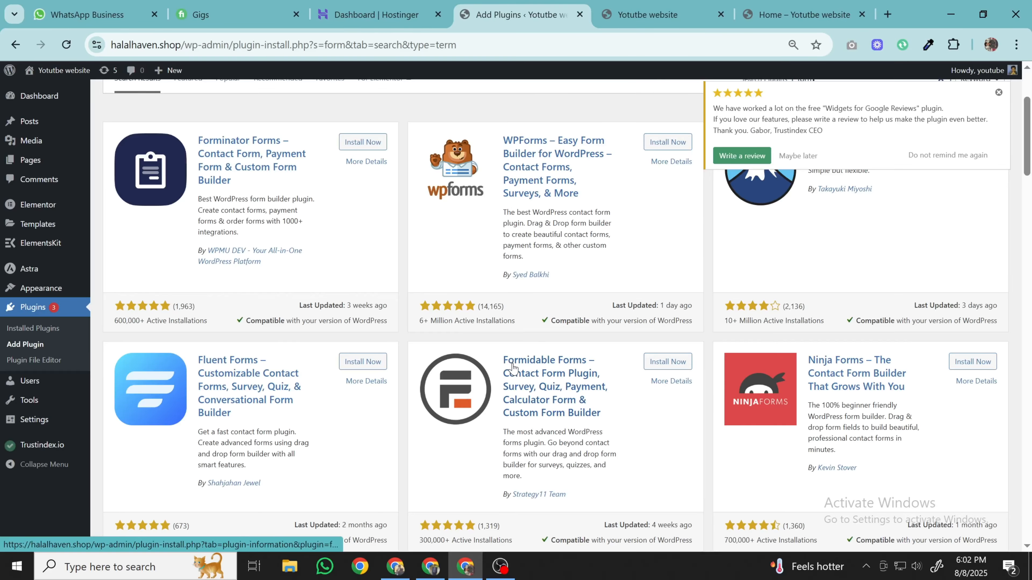
# - Install Fluent Forms from the 'form' search results and activate it
pyautogui.scroll(-5, 513, 367)
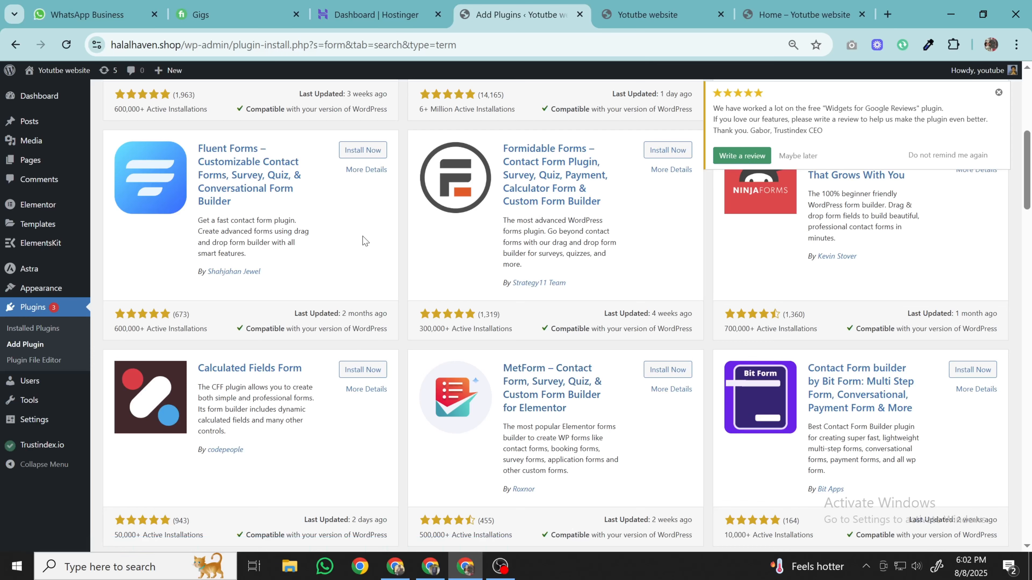
pyautogui.scroll(3, 364, 295)
pyautogui.click(363, 291)
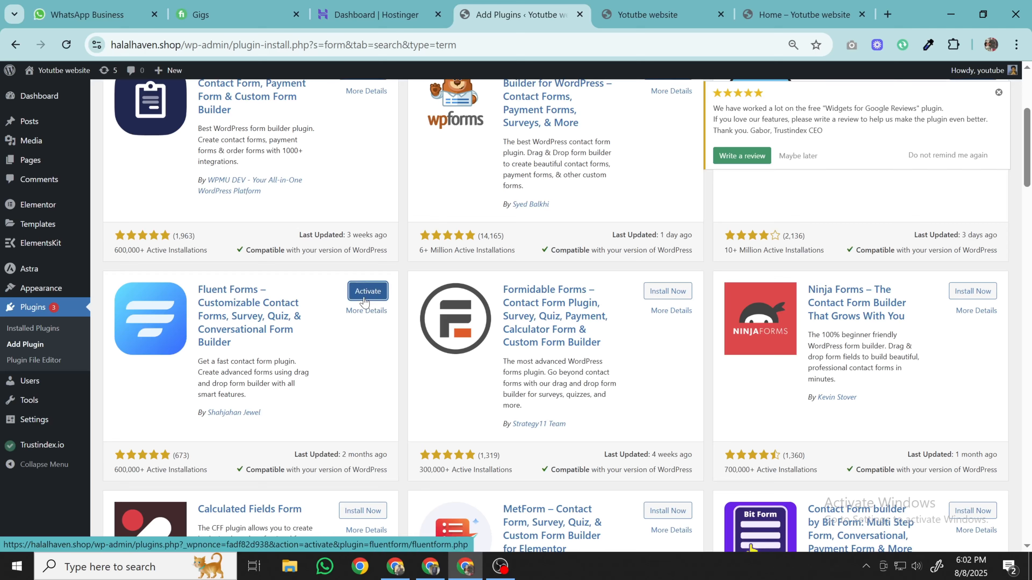
pyautogui.click(365, 297)
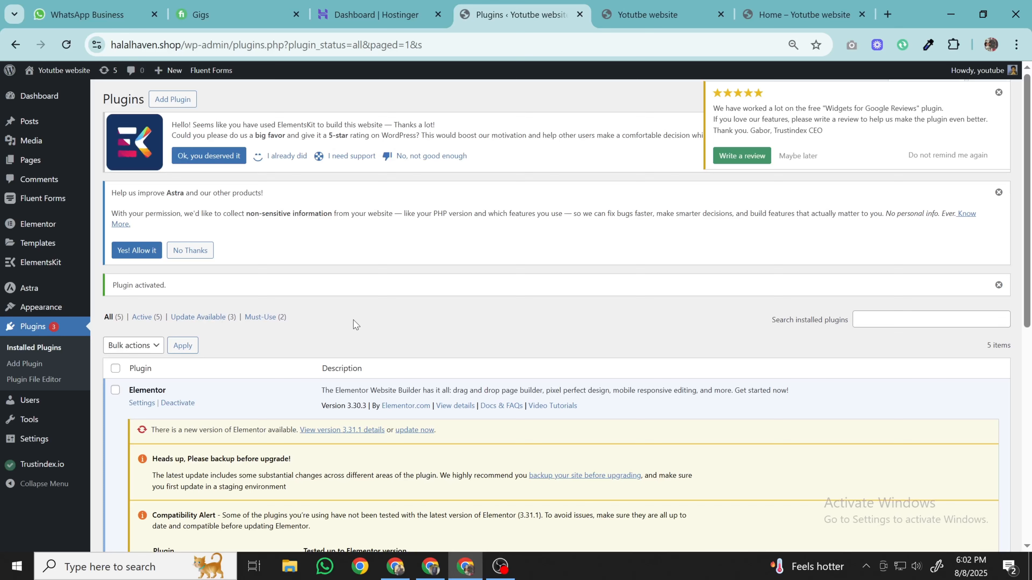
# - Go to Fluent Forms > Forms and start a New Form
pyautogui.moveTo(22, 206)
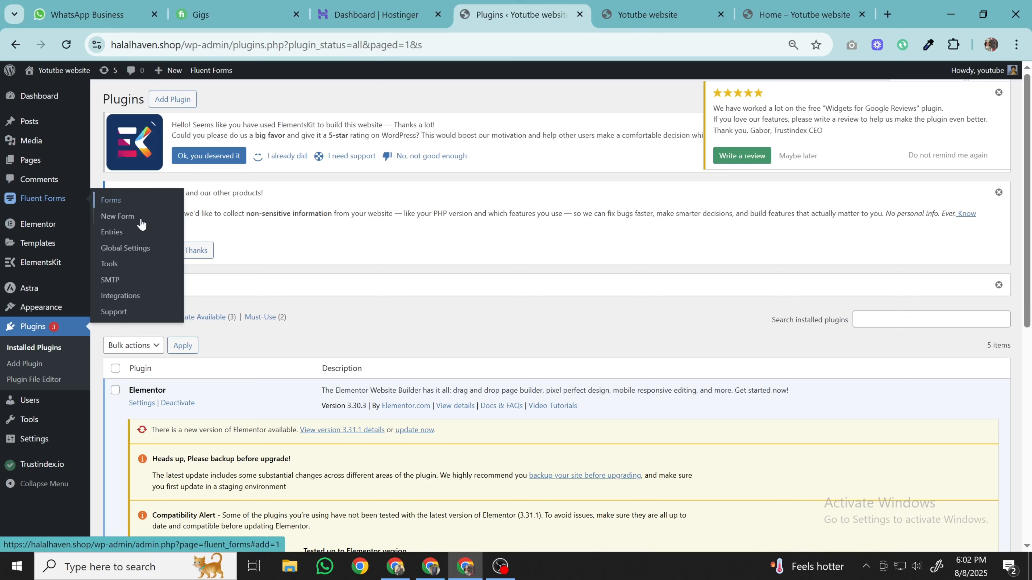
pyautogui.click(133, 203)
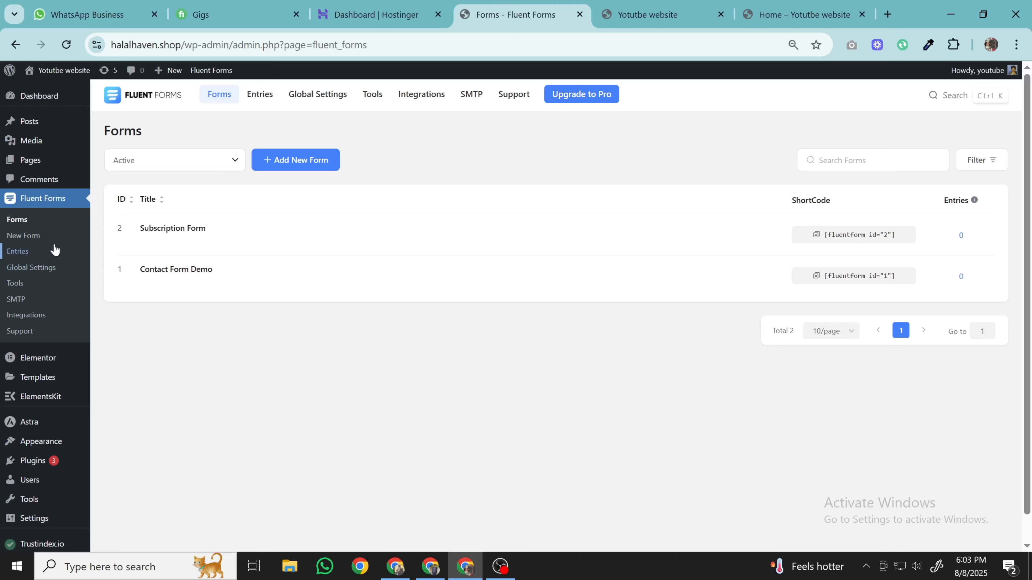
pyautogui.click(38, 241)
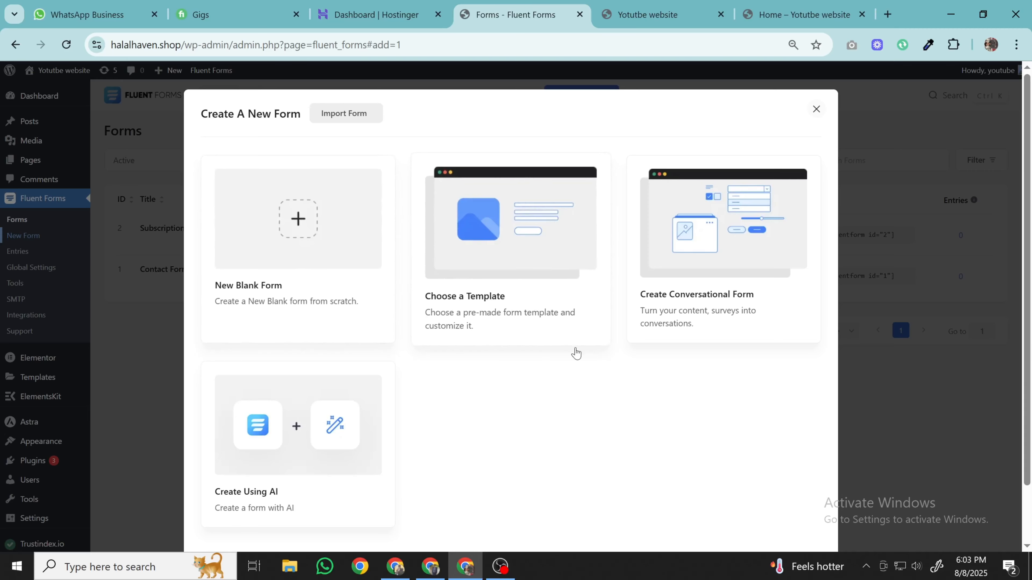
# - Create a form from the basic contact template and select its first and last name row
pyautogui.click(466, 243)
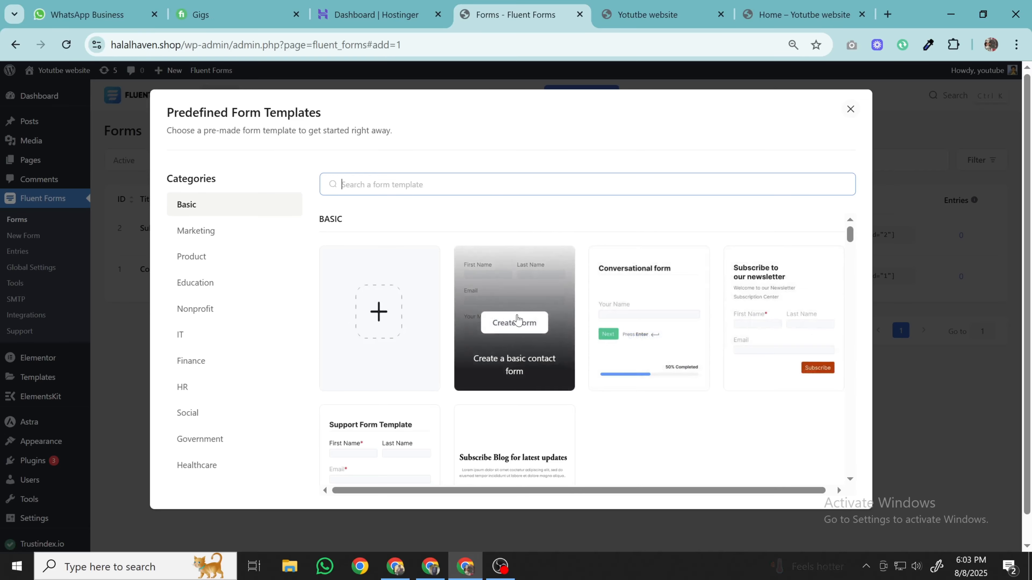
pyautogui.scroll(-5, 549, 309)
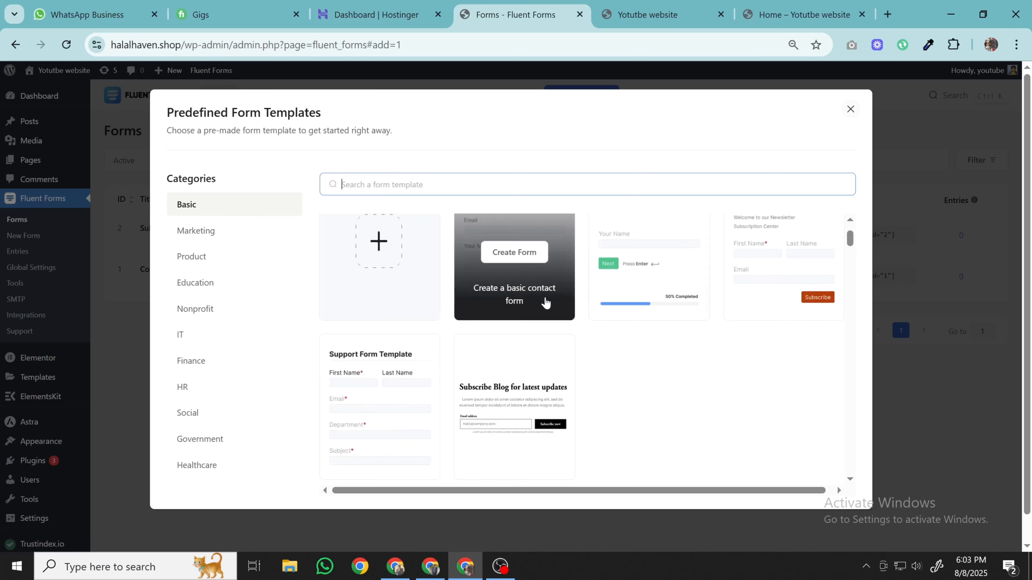
pyautogui.moveTo(545, 303)
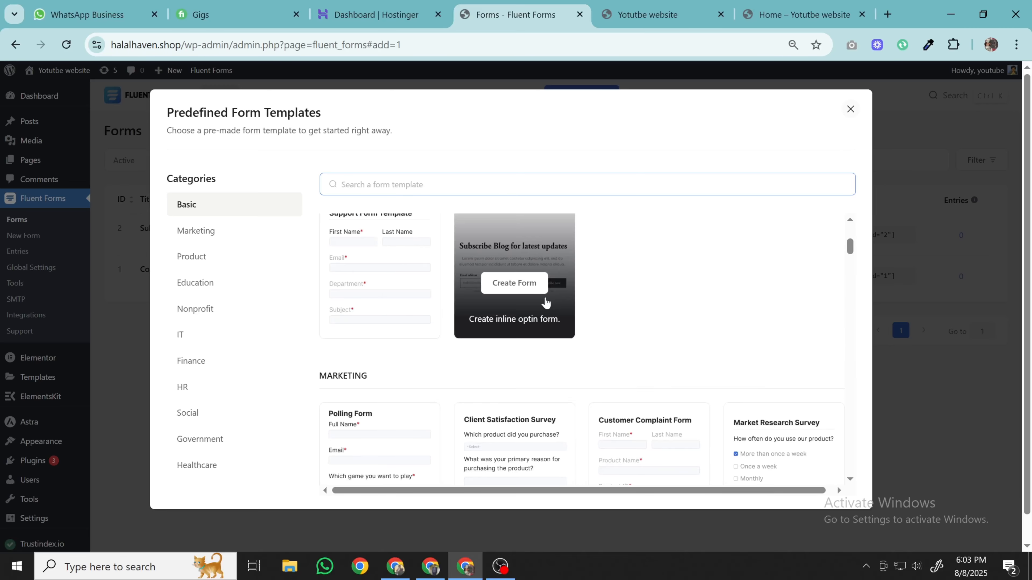
pyautogui.scroll(4, 646, 297)
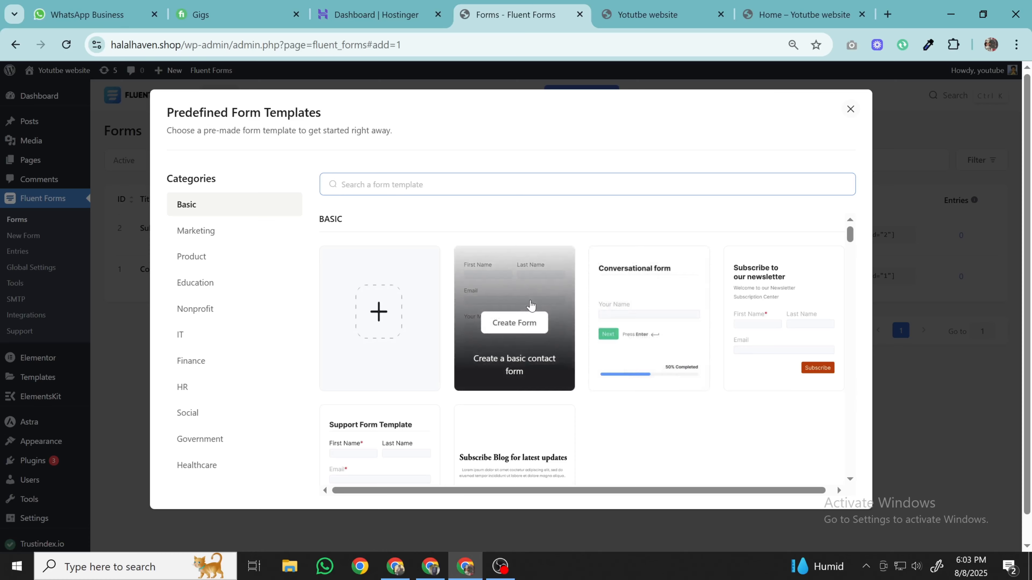
pyautogui.click(524, 329)
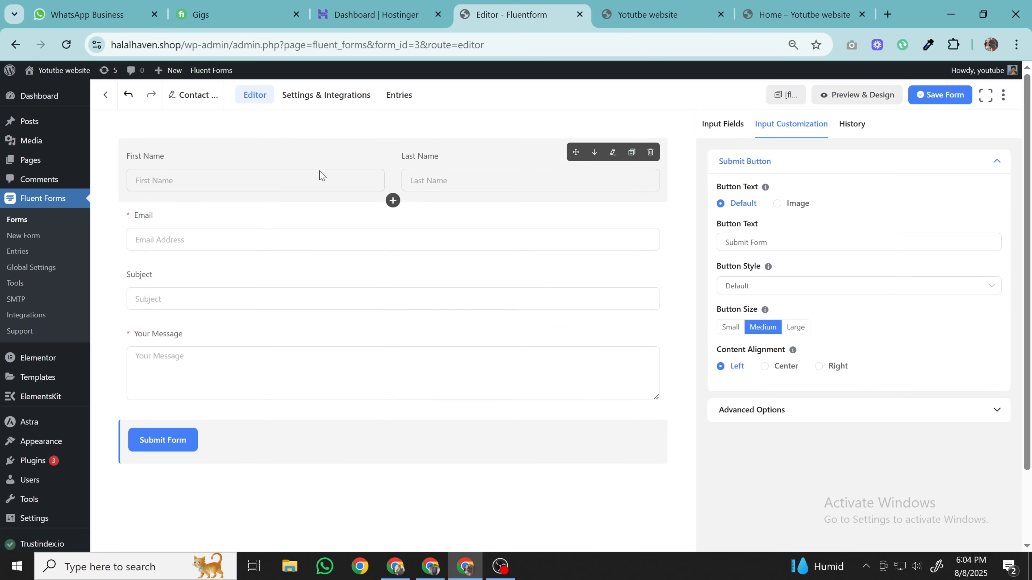
pyautogui.click(352, 172)
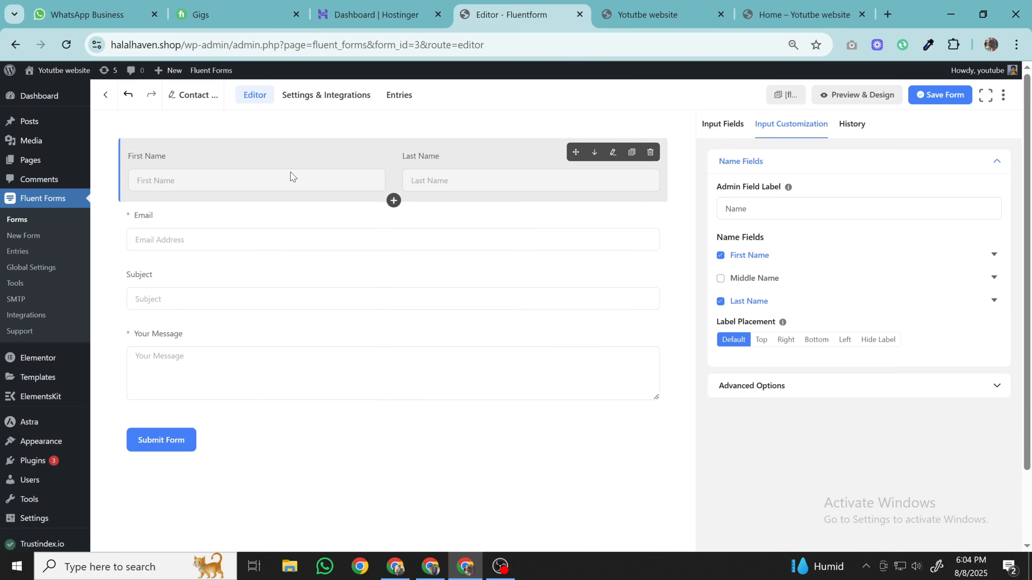
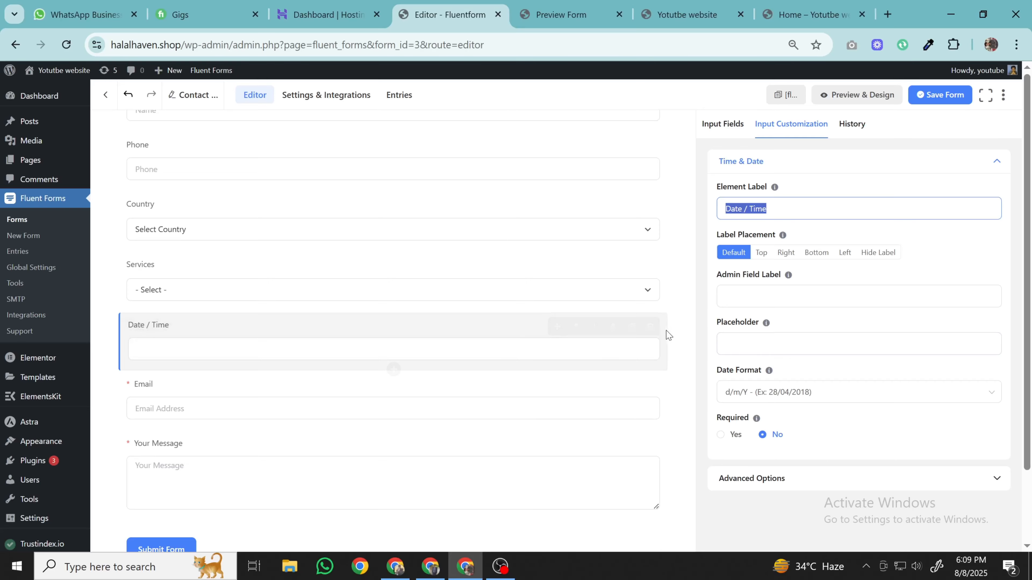
# - Delete the Date / Time field from the contact form
pyautogui.click(650, 326)
pyautogui.click(581, 255)
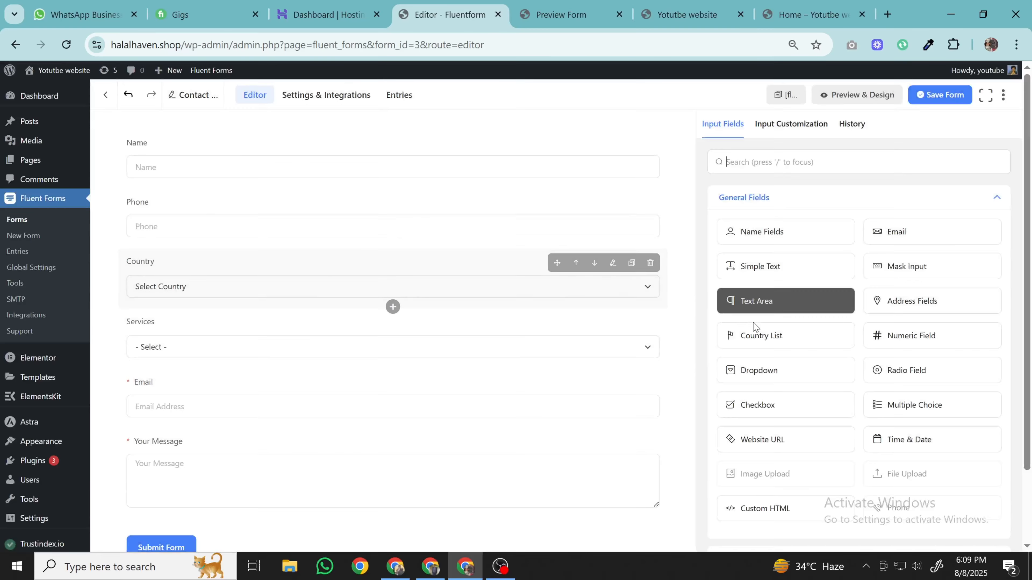
pyautogui.scroll(-1, 790, 376)
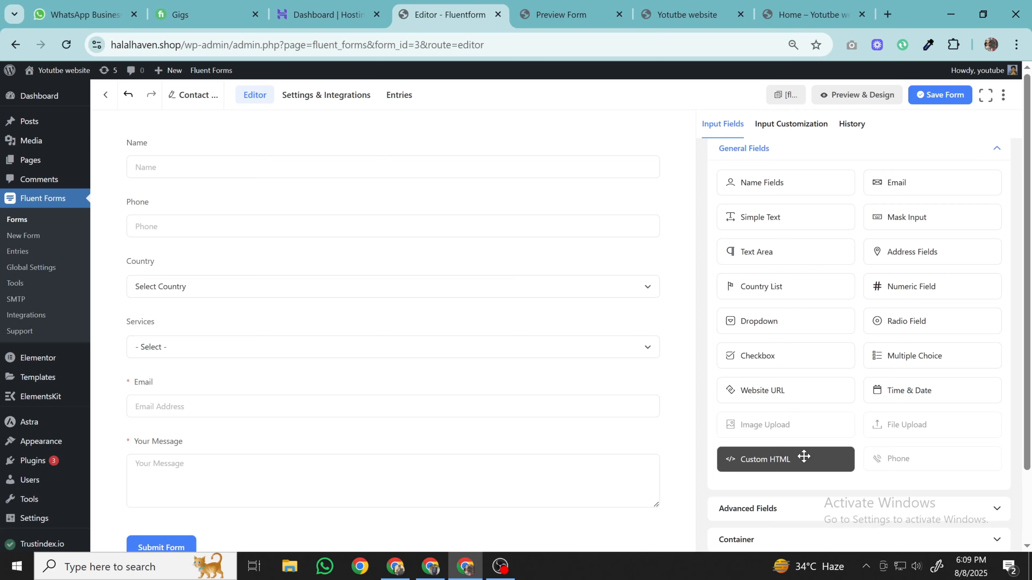
# - Place a Custom HTML block between Email and Your Message and select its placeholder description text
pyautogui.moveTo(804, 457); pyautogui.dragTo(511, 406)
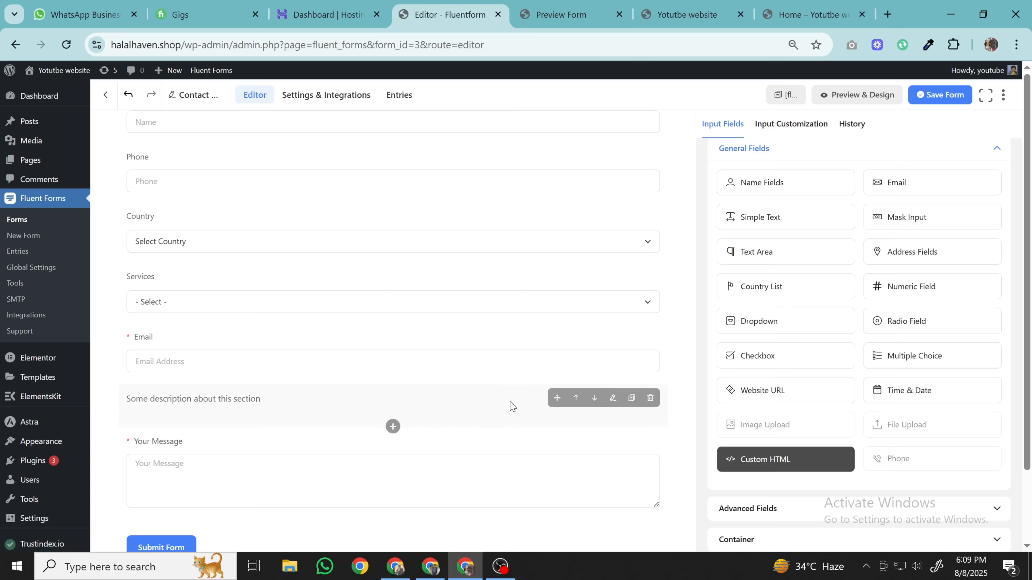
pyautogui.scroll(-2, 504, 392)
pyautogui.click(311, 341)
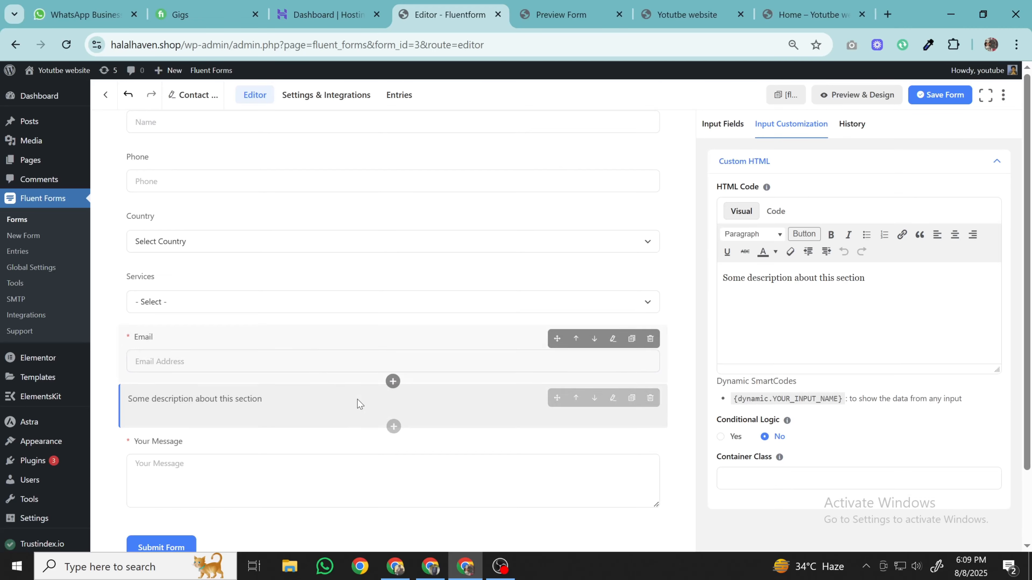
pyautogui.click(723, 123)
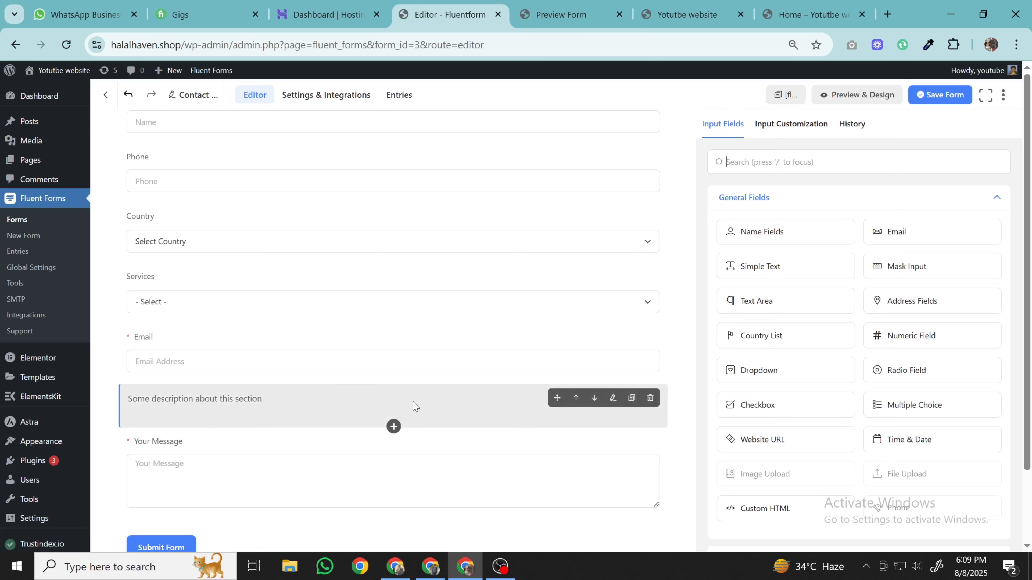
pyautogui.click(368, 403)
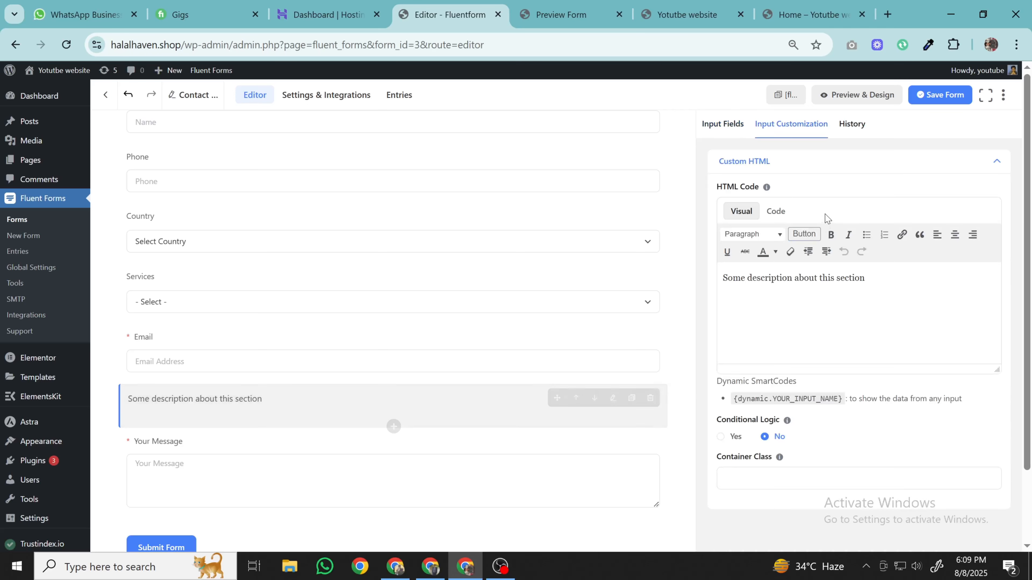
pyautogui.tripleClick(841, 270)
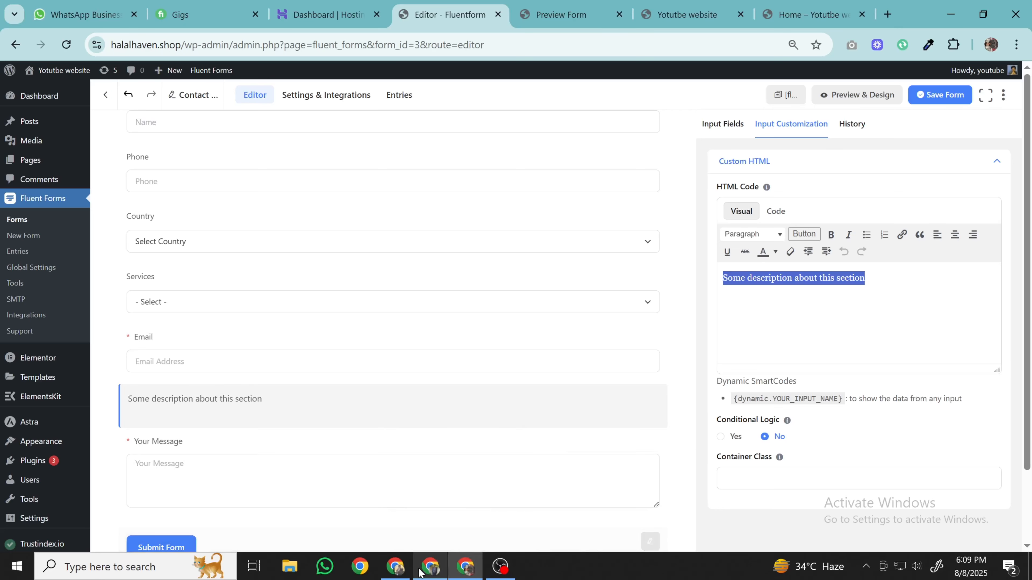
# - Ask ChatGPT for Fluent Forms multiple-choice HTML and review its favourite-fruit radio-button code
pyautogui.click(430, 566)
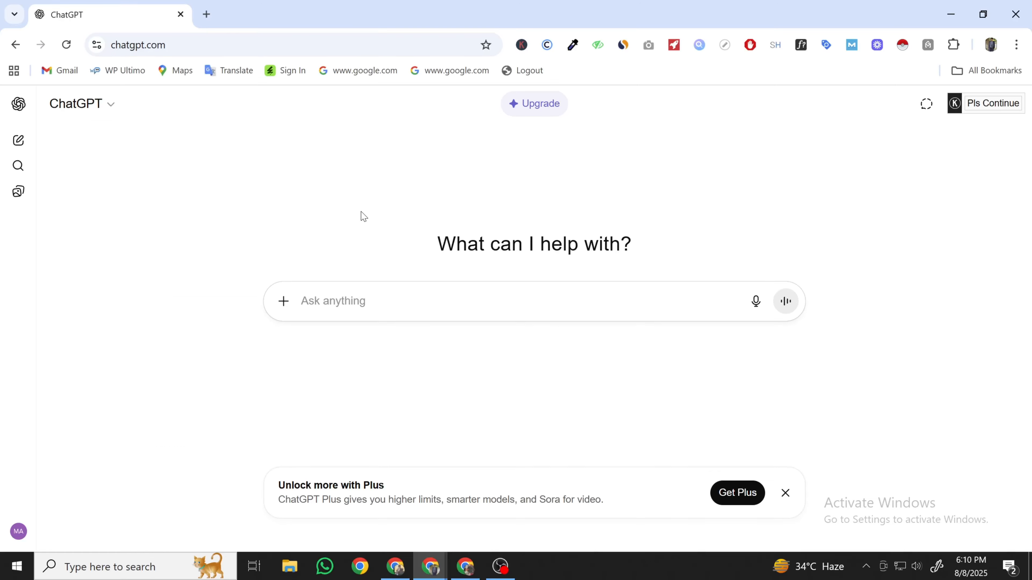
pyautogui.write('PL')
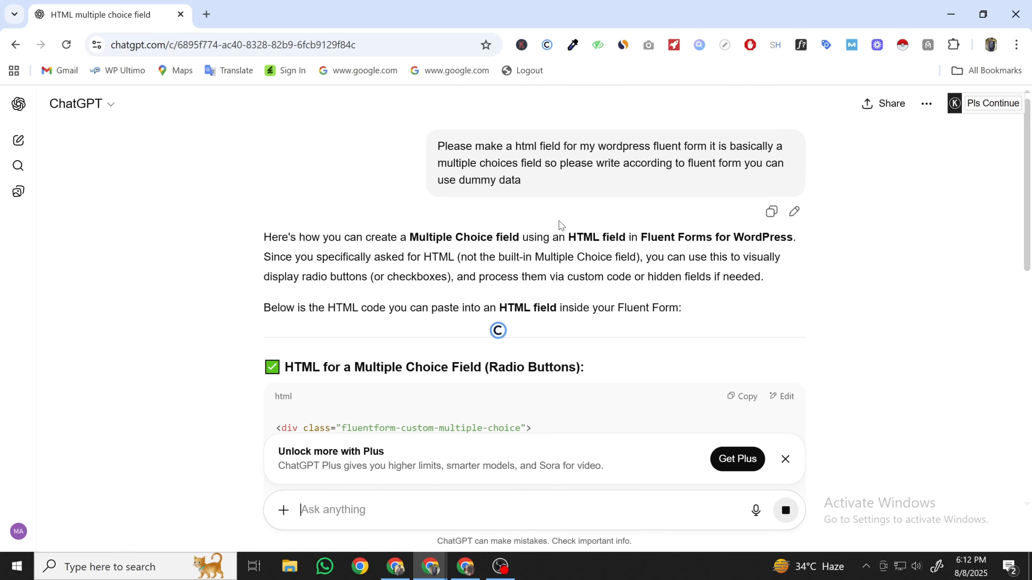
pyautogui.scroll(-2, 562, 225)
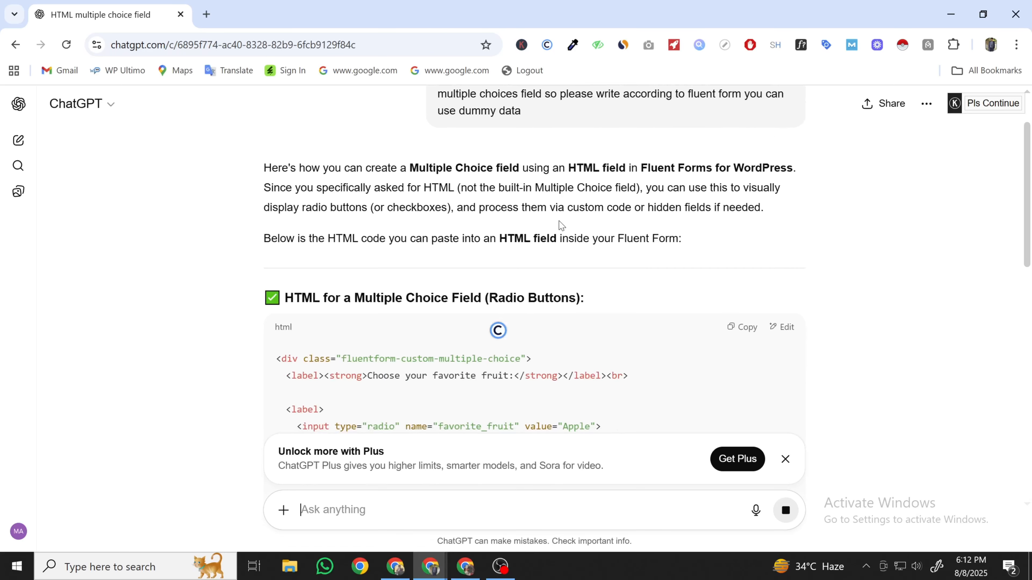
pyautogui.scroll(-6, 562, 226)
pyautogui.scroll(4, 447, 321)
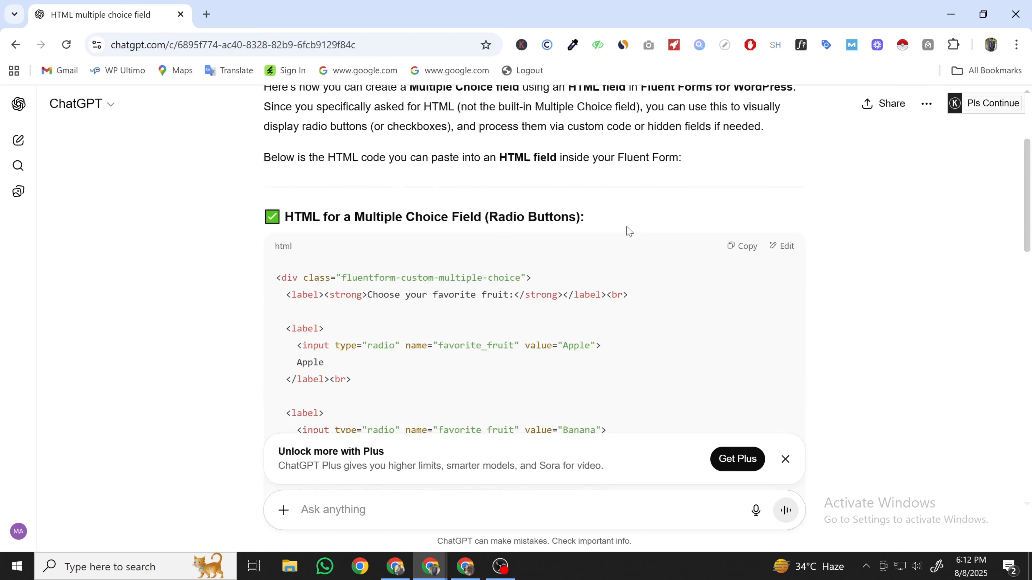
# - Paste the Apple, Banana, Orange and Mango radio-button code into the Custom HTML code view
pyautogui.click(742, 246)
pyautogui.click(465, 566)
pyautogui.click(787, 289)
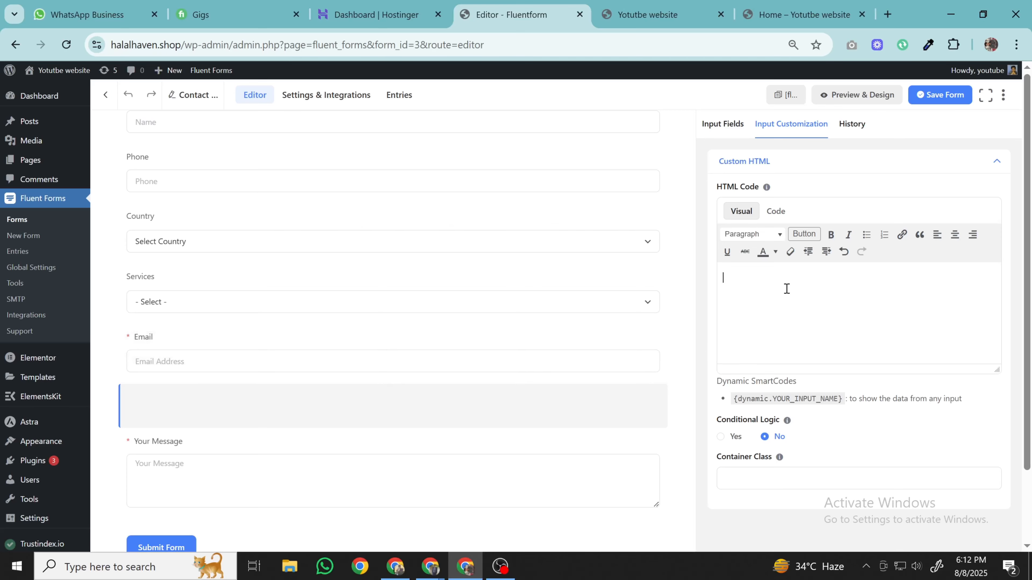
pyautogui.write('<div class="fluentform-custom-multiple-choice"> <label><strong>Choose your favorite fruit:</strong></label><br>  <label> <input type="radio" name="favorite_fruit" value="Apple"> Apple </label><br>  <label> <input type="radio" name="favorite_fruit" value="Banana"> Banana </label><br>  <label> <input type="radio" name="favorite_fruit" value="Orange"> Orange </label><br>  <label> <input type="radio" name="favorite_fruit" value="Mango"> Mango </label> </div>')
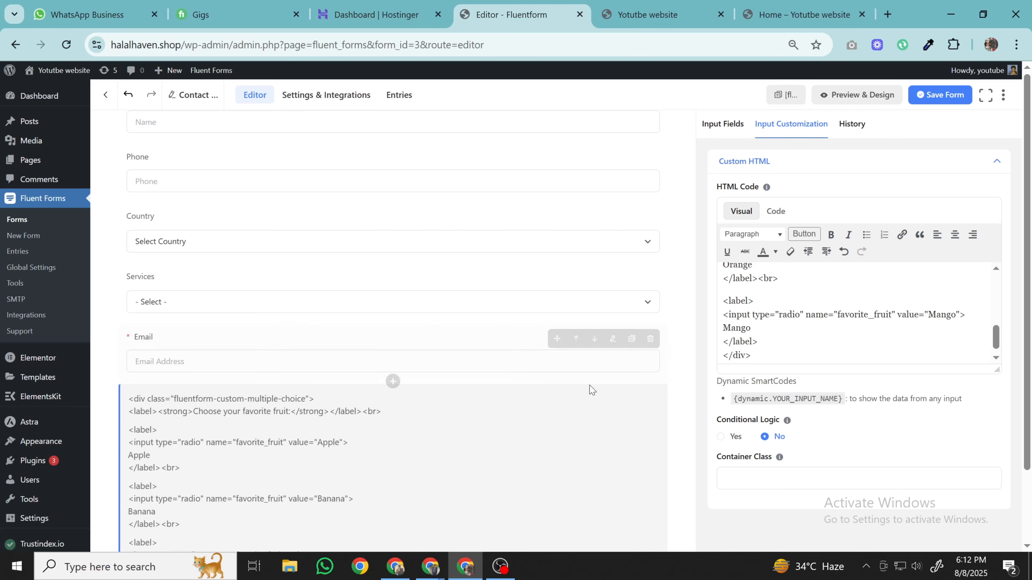
pyautogui.scroll(6, 792, 291)
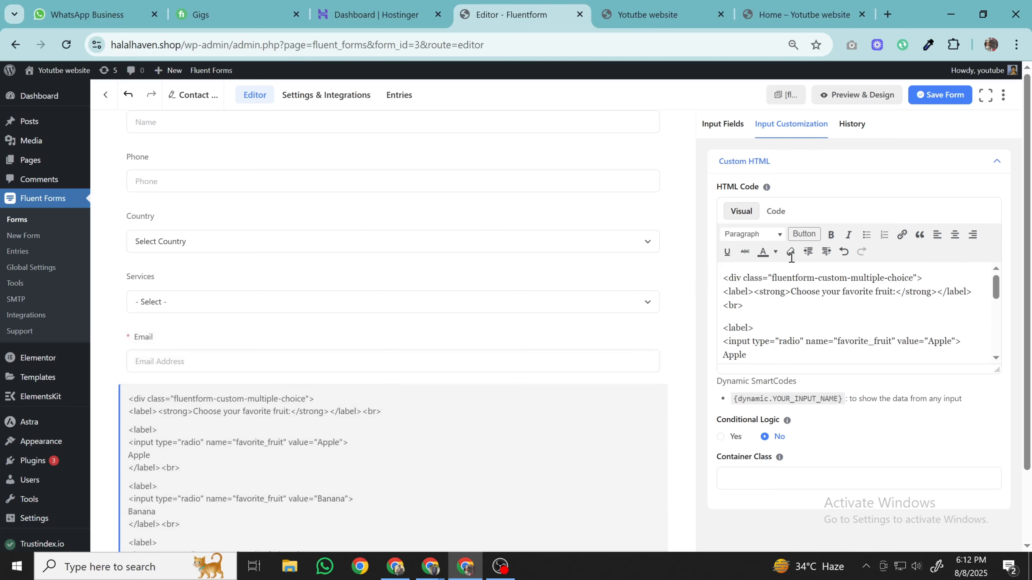
pyautogui.click(775, 211)
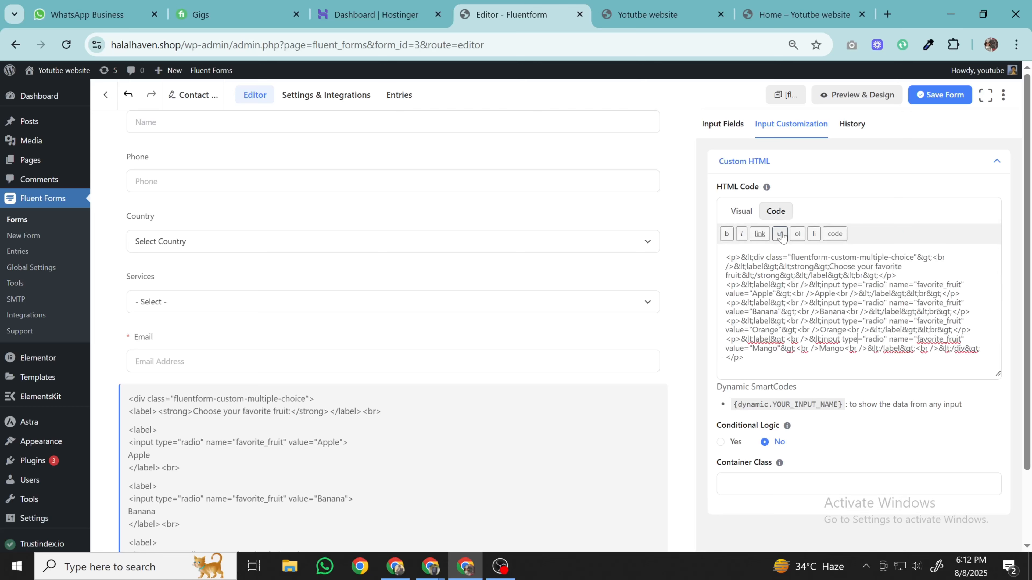
pyautogui.tripleClick(786, 287)
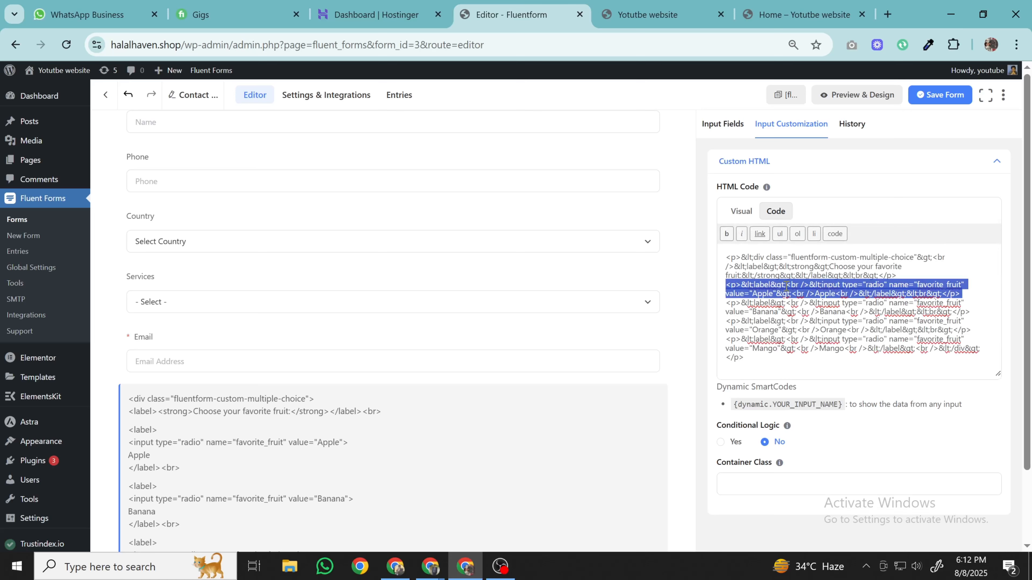
pyautogui.hotkey('ctrl', 'a')
pyautogui.hotkey('ctrl', 'v')
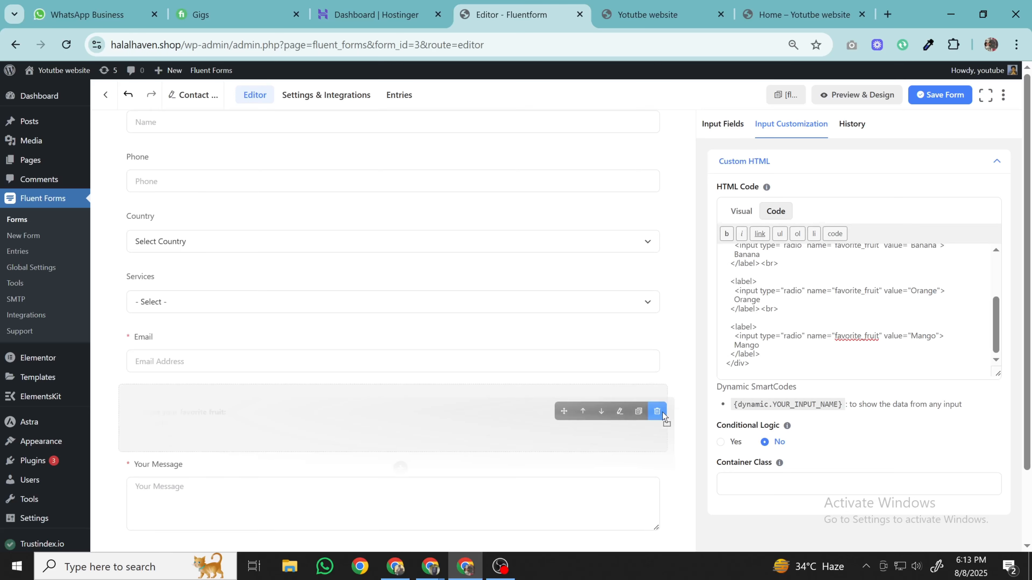
# - Remove the favourite-fruit Custom HTML block and save the contact form
pyautogui.click(650, 400)
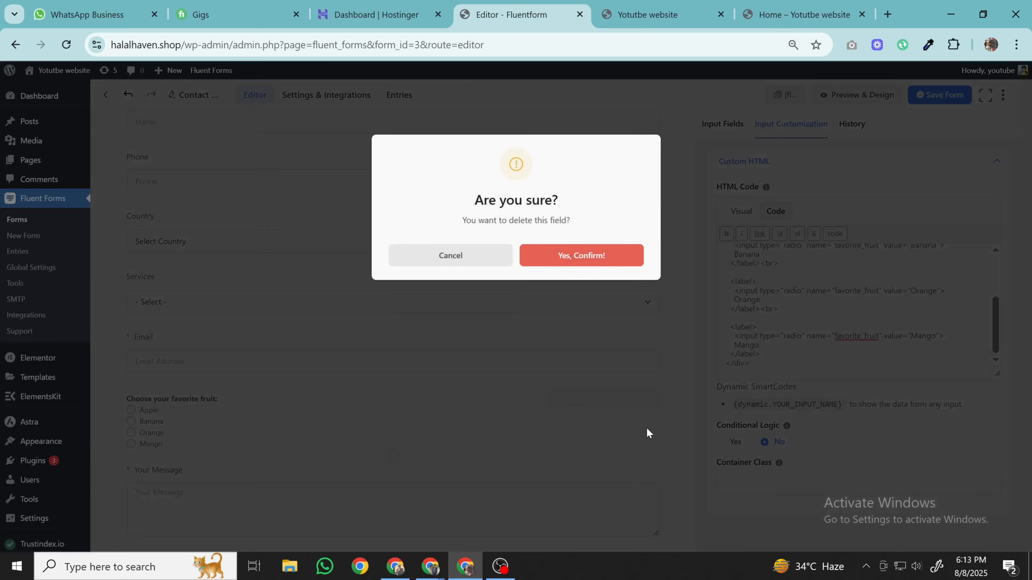
pyautogui.click(642, 260)
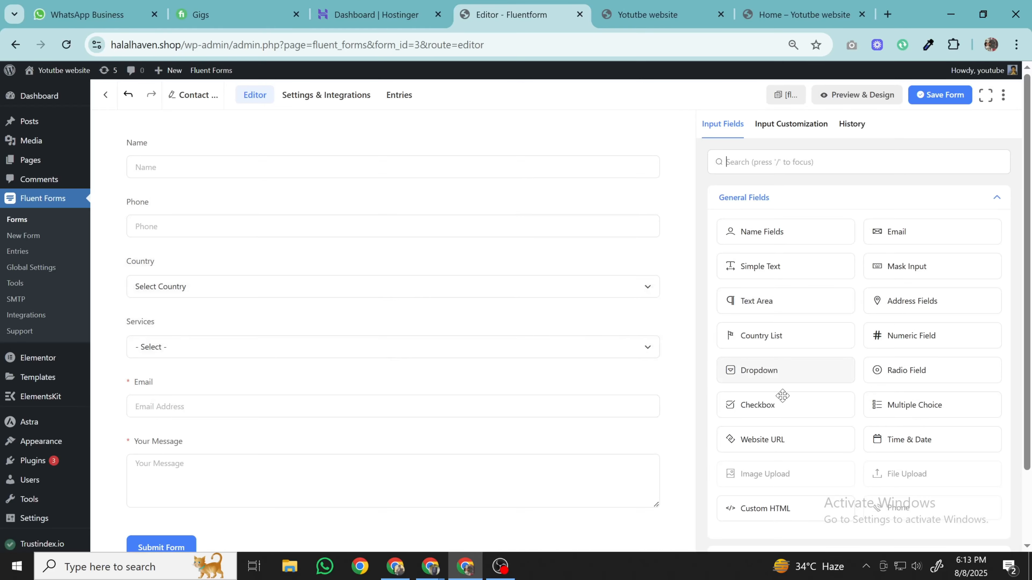
pyautogui.scroll(-5, 783, 394)
pyautogui.scroll(2, 784, 407)
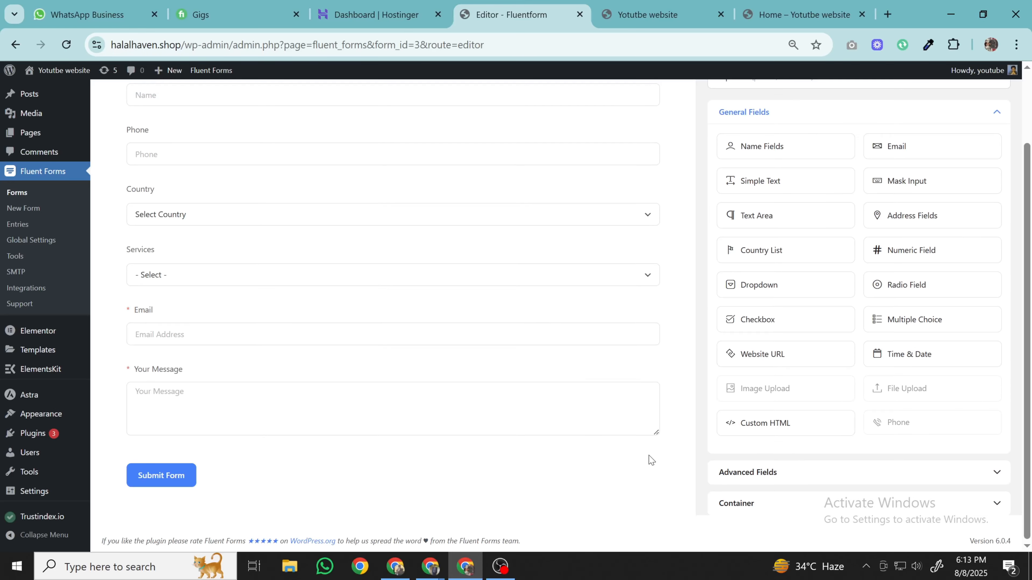
pyautogui.scroll(2, 595, 486)
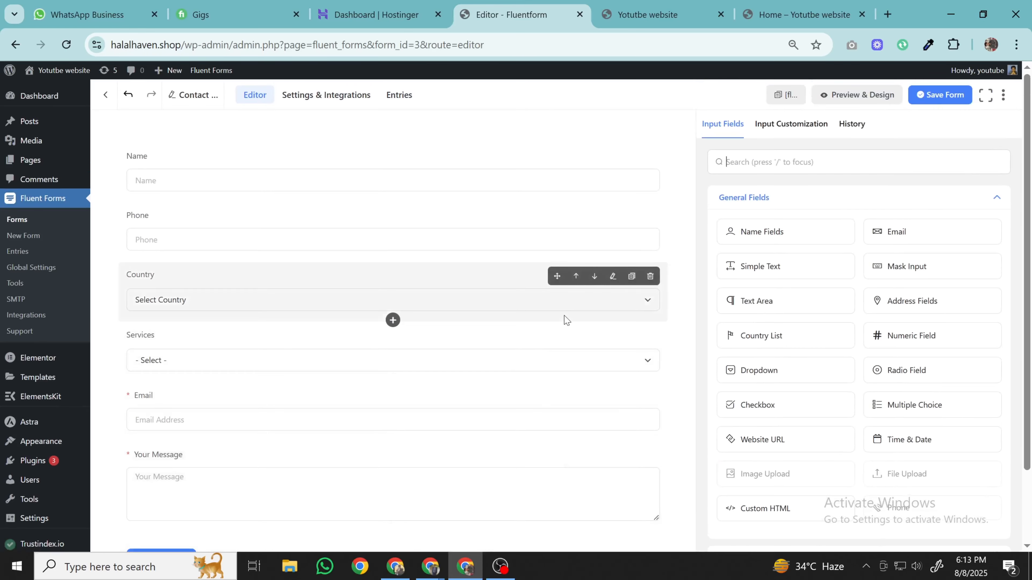
pyautogui.click(938, 98)
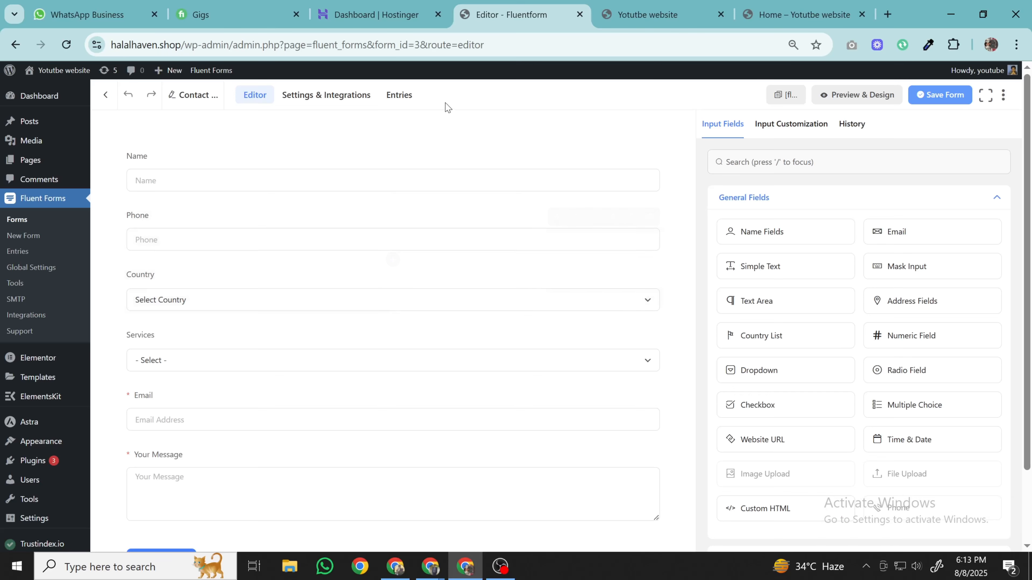
# - Go to the form's Settings & Integrations and bring up Email Notifications
pyautogui.click(317, 107)
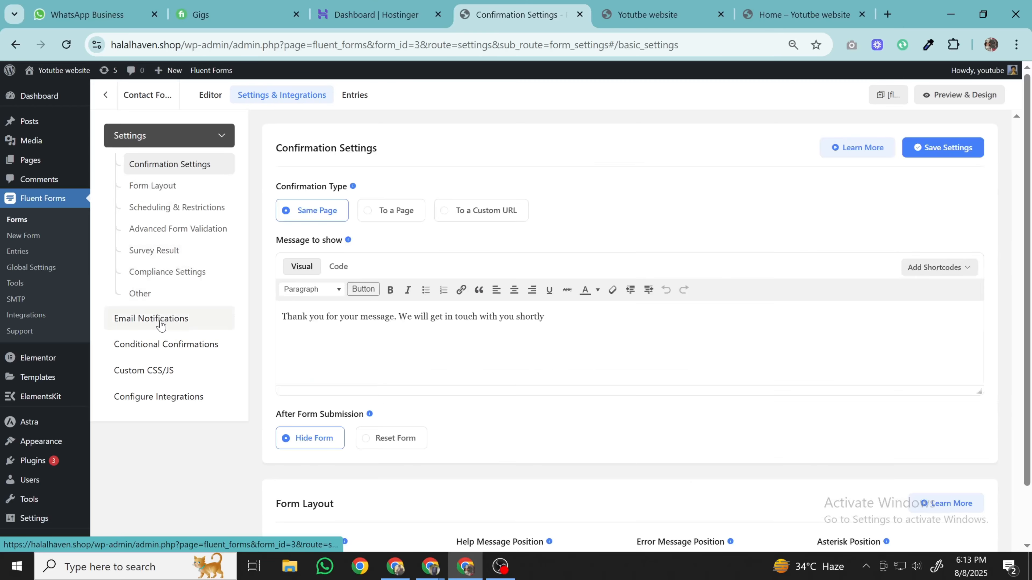
pyautogui.click(163, 325)
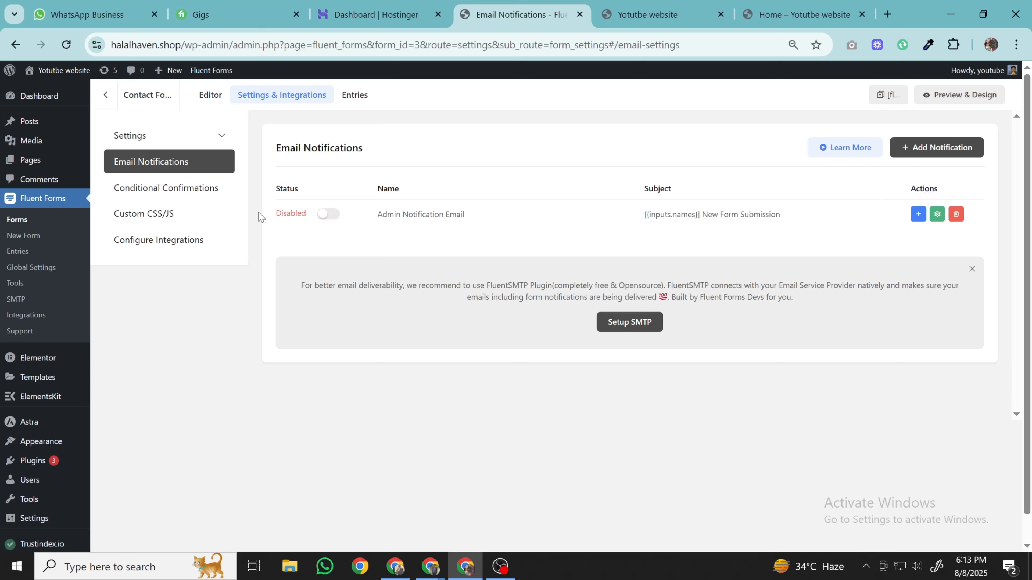
# - Enable the Admin Notification Email, enter the admin's e-mail address as recipient, and save
pyautogui.click(329, 215)
pyautogui.click(937, 214)
pyautogui.click(455, 308)
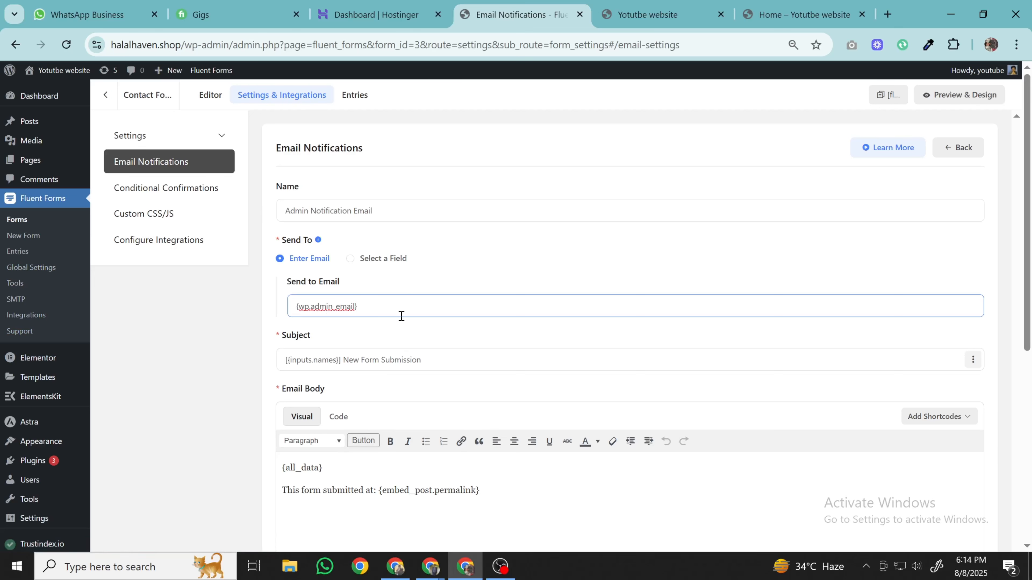
pyautogui.hotkey('ctrl', 'a')
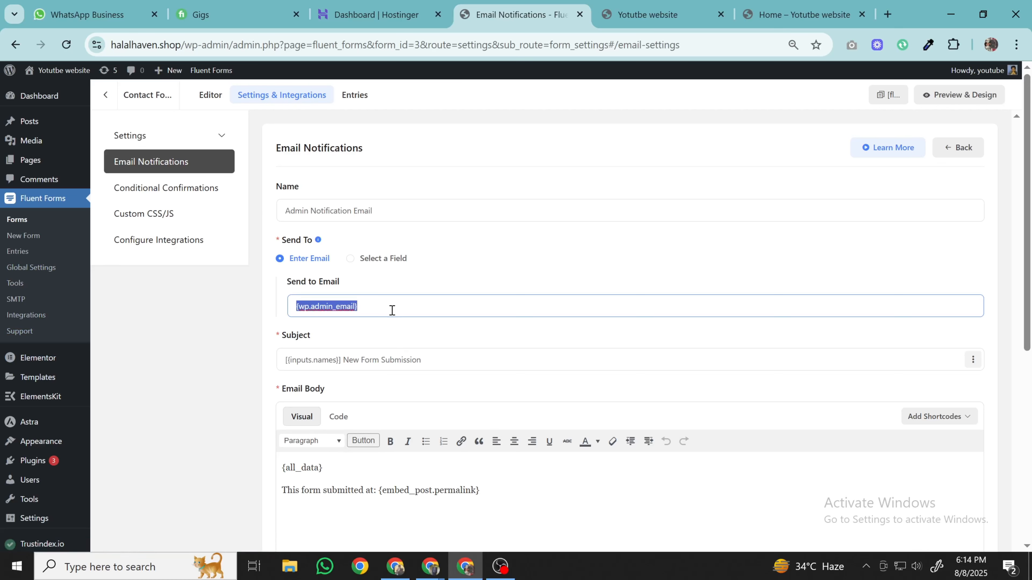
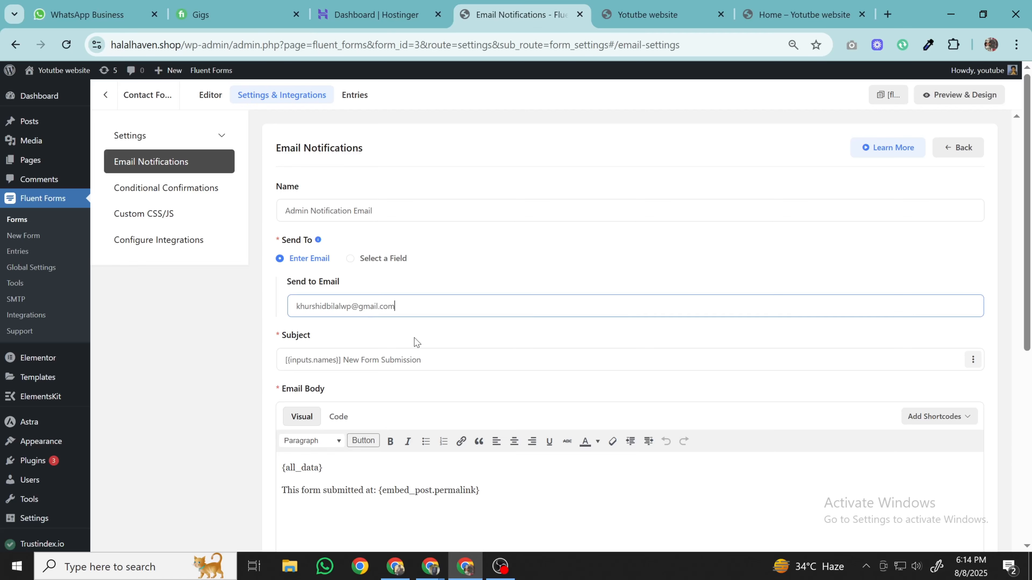
pyautogui.scroll(-8, 417, 341)
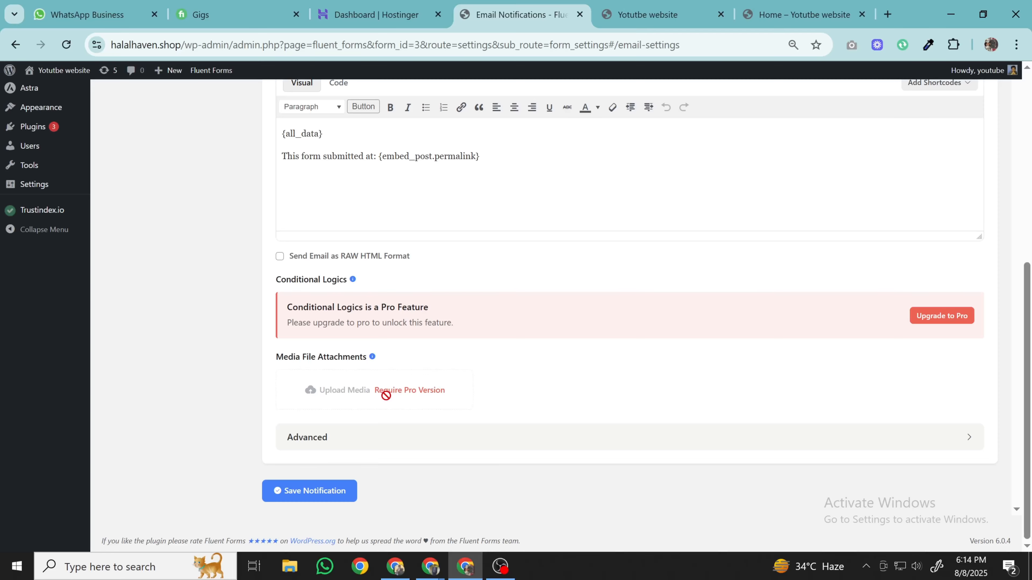
pyautogui.click(304, 495)
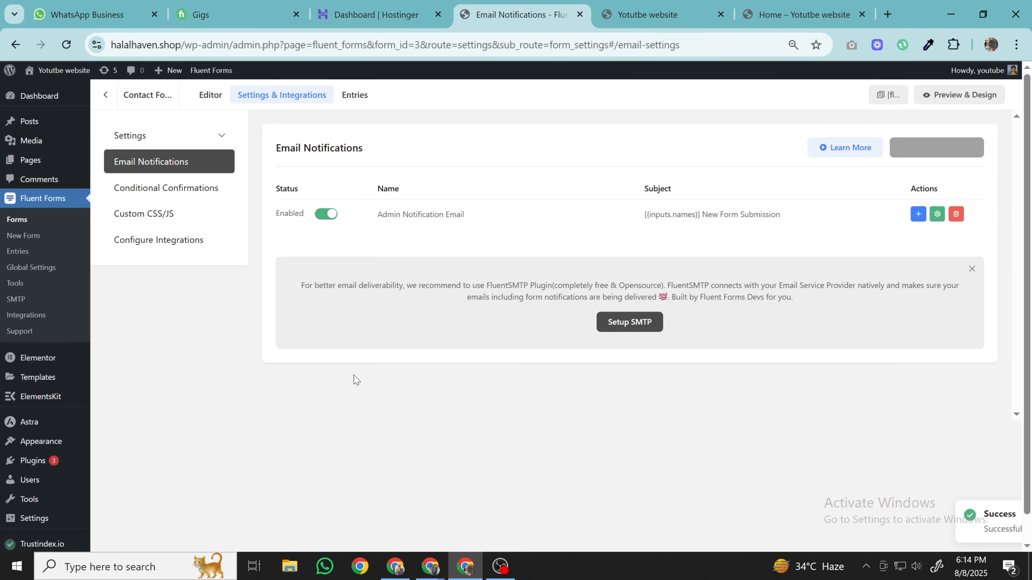
# - Reopen the admin notification, verify the Send to Email address, and save it again
pyautogui.click(935, 220)
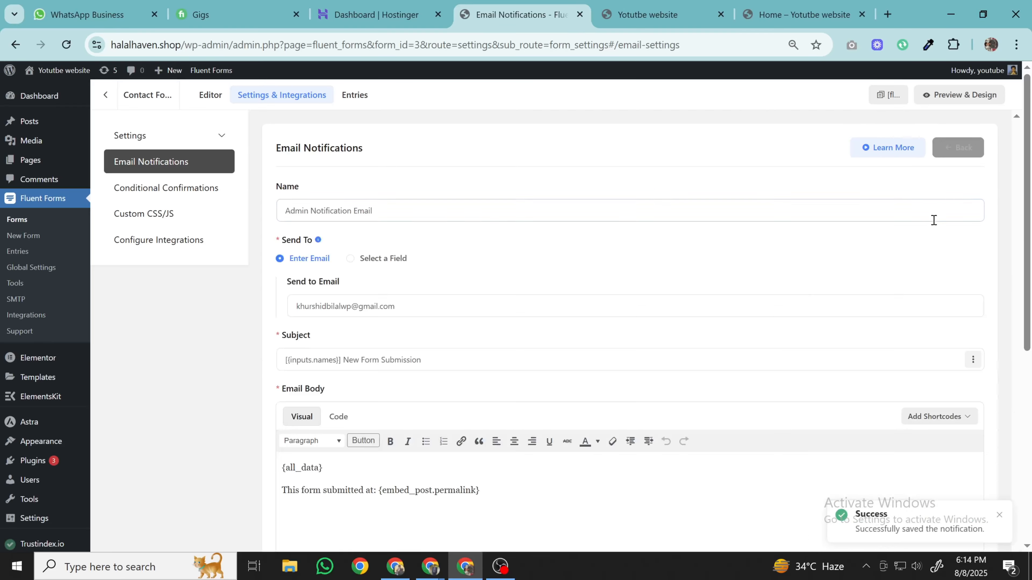
pyautogui.click(446, 312)
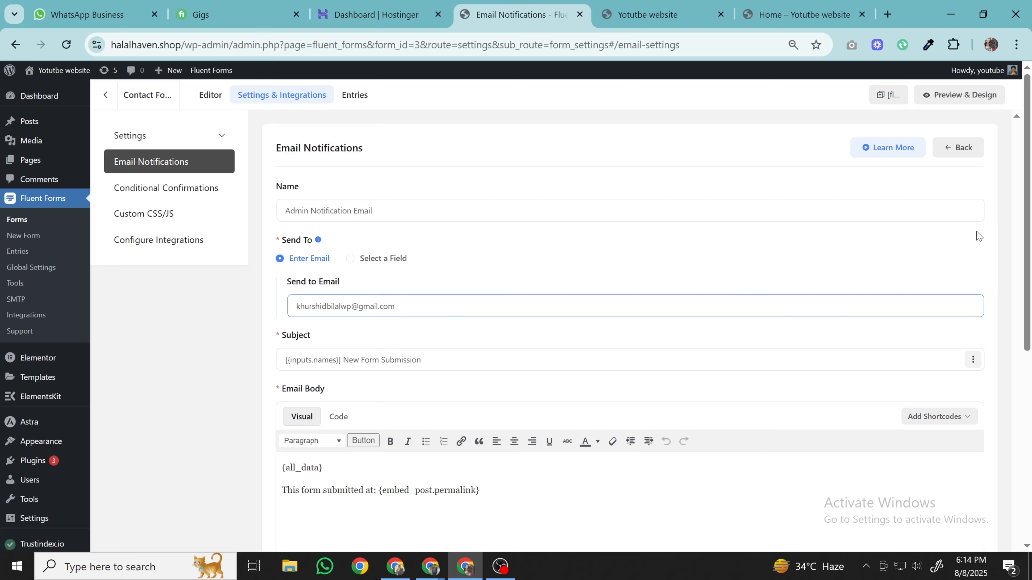
pyautogui.scroll(-8, 882, 348)
pyautogui.click(311, 493)
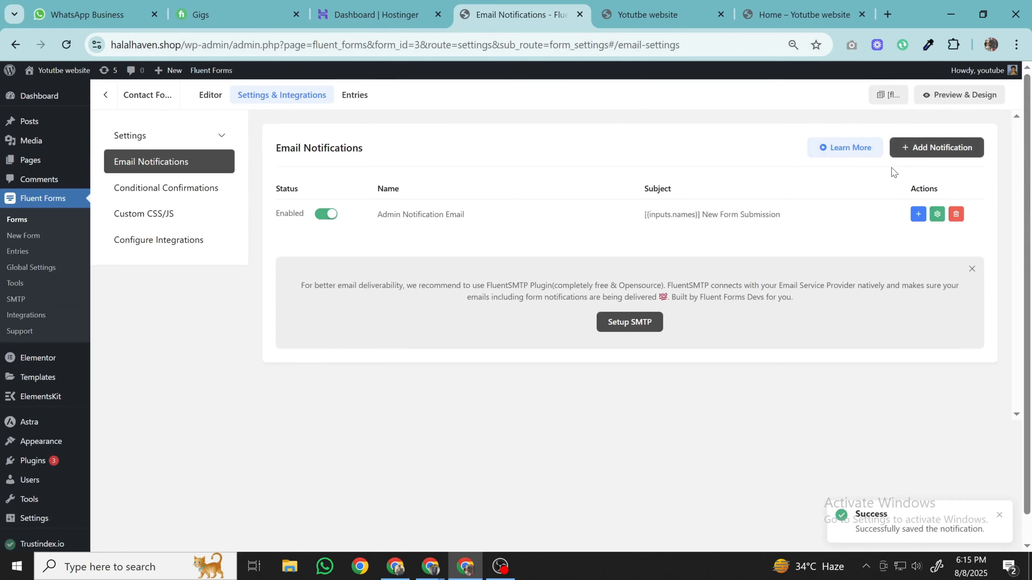
# - Copy the [fluentform id="3"] shortcode from the Forms list and switch to the Home page
pyautogui.click(35, 227)
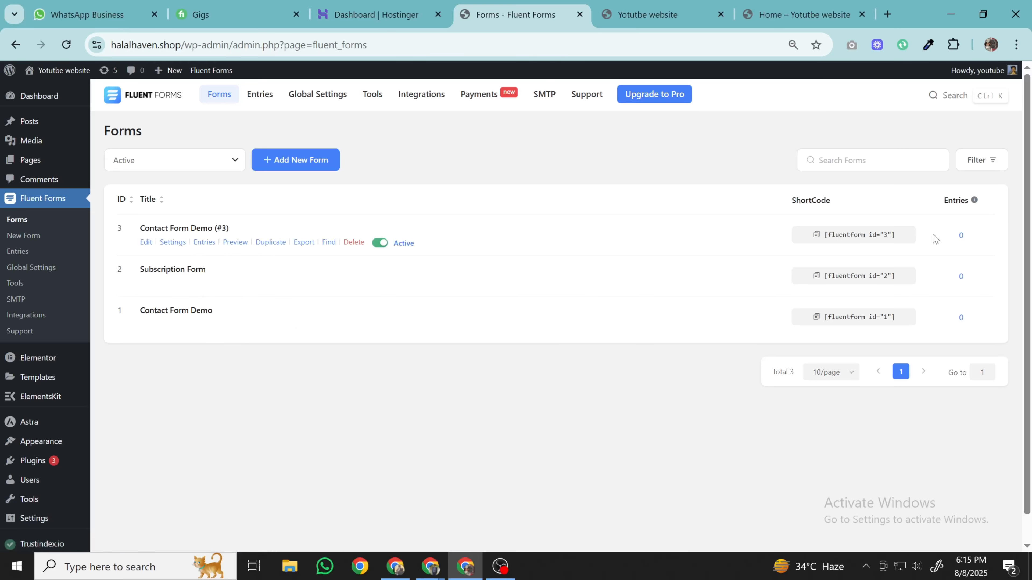
pyautogui.click(844, 239)
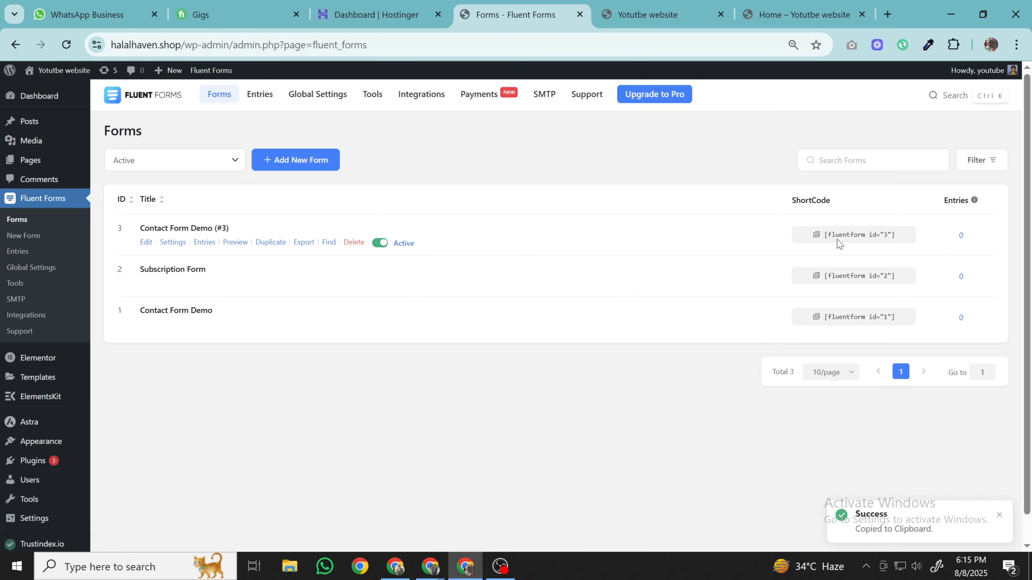
pyautogui.click(789, 6)
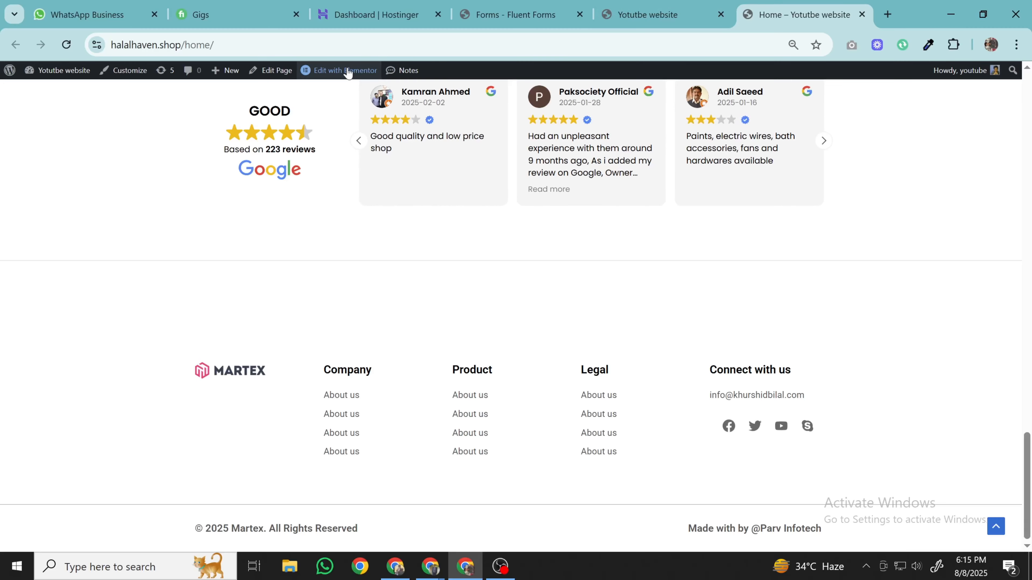
# - Edit Home in Elementor and add a two-column flexbox container below the Google reviews
pyautogui.click(336, 73)
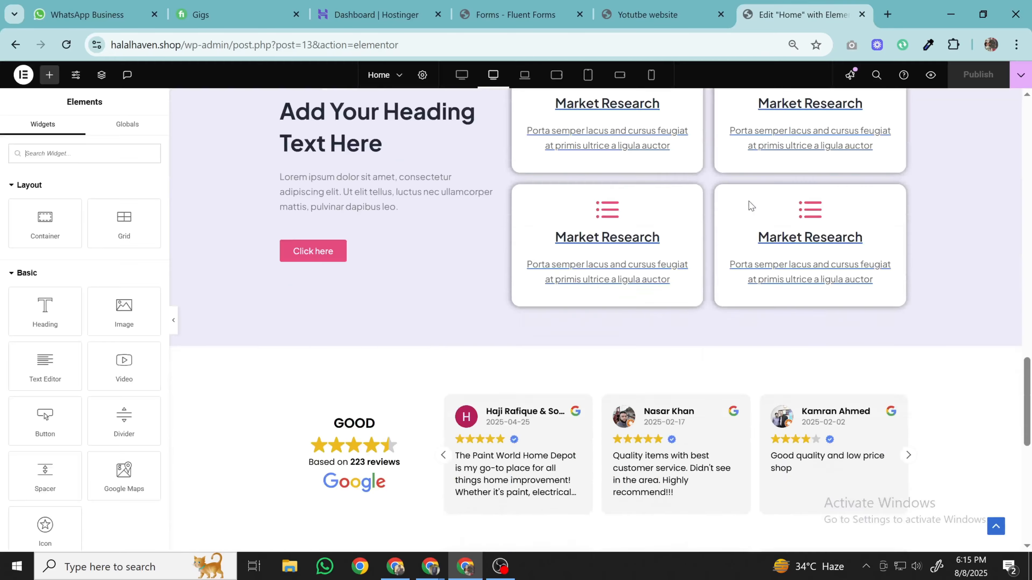
pyautogui.scroll(-5, 750, 205)
pyautogui.scroll(3, 750, 205)
pyautogui.scroll(-2, 749, 205)
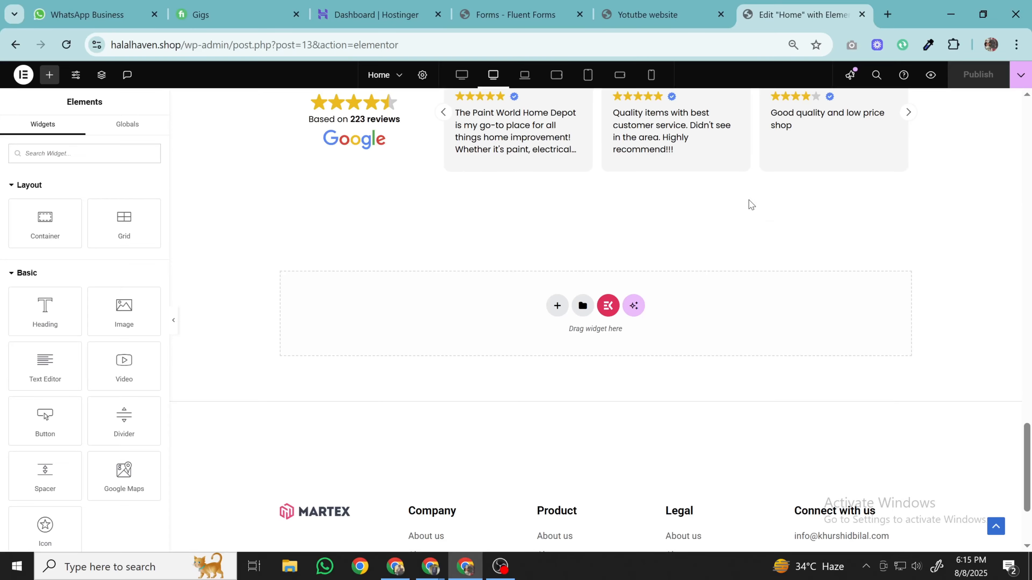
pyautogui.click(557, 305)
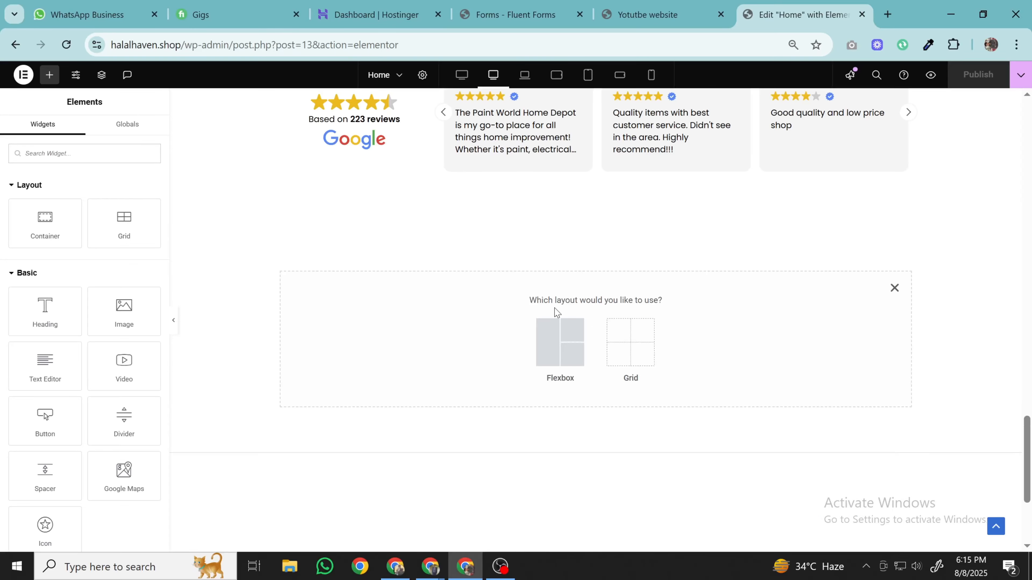
pyautogui.click(547, 350)
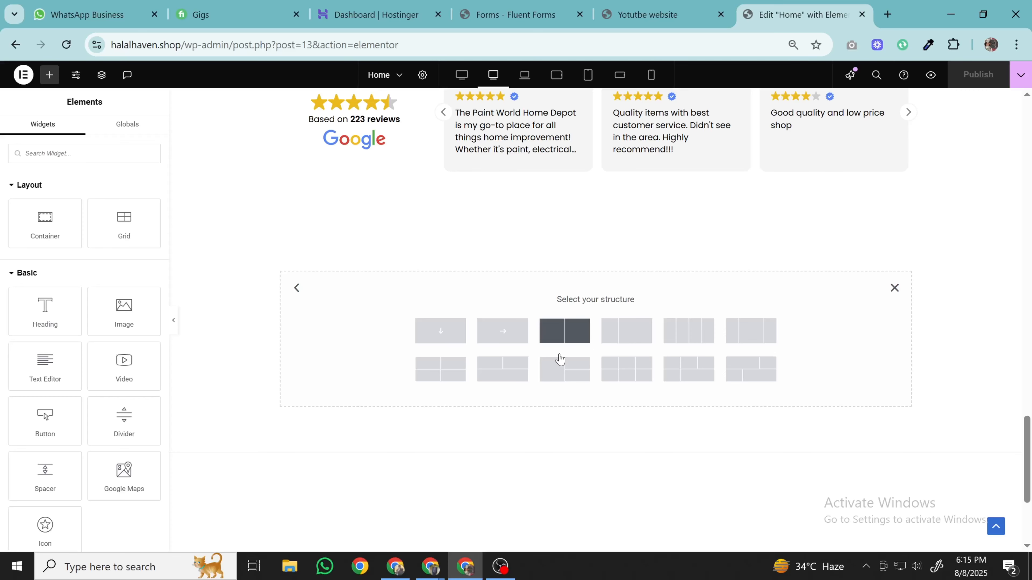
pyautogui.click(562, 344)
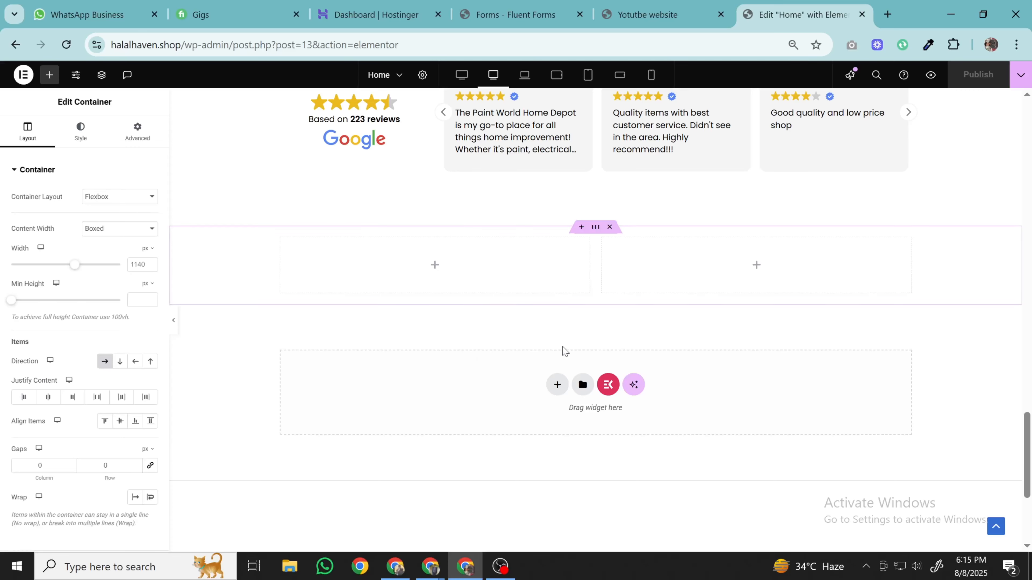
pyautogui.click(55, 78)
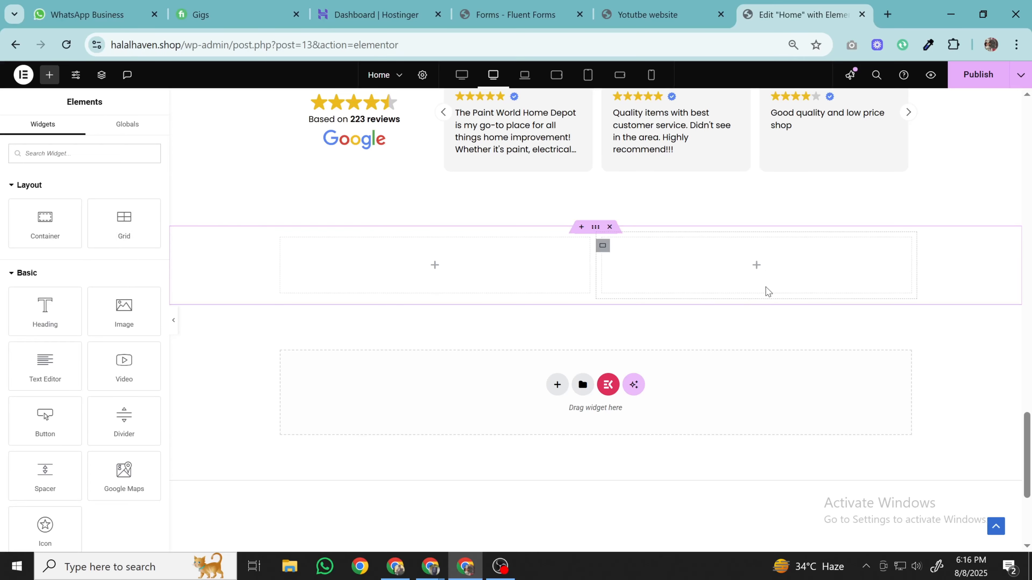
# - Drag the Fluent Forms widget into the right column and choose Contact Form Demo (#3)
pyautogui.click(87, 153)
pyautogui.write('form')
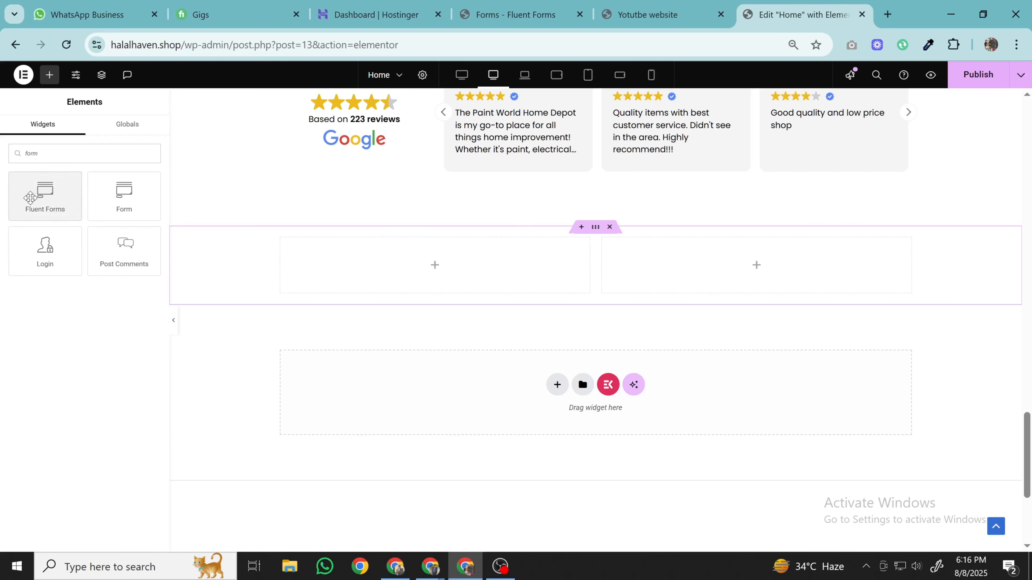
pyautogui.moveTo(33, 196); pyautogui.dragTo(702, 263)
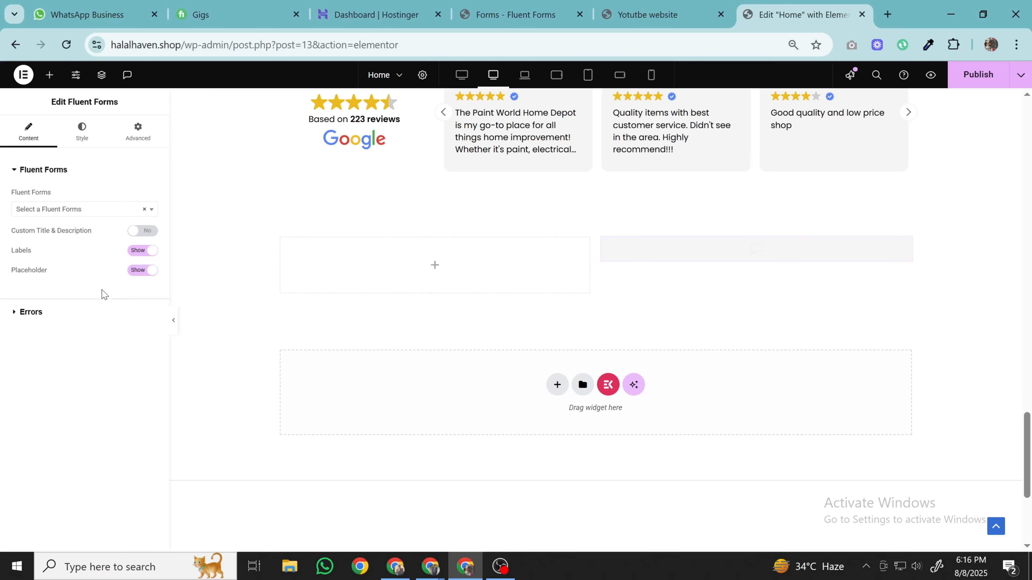
pyautogui.click(80, 209)
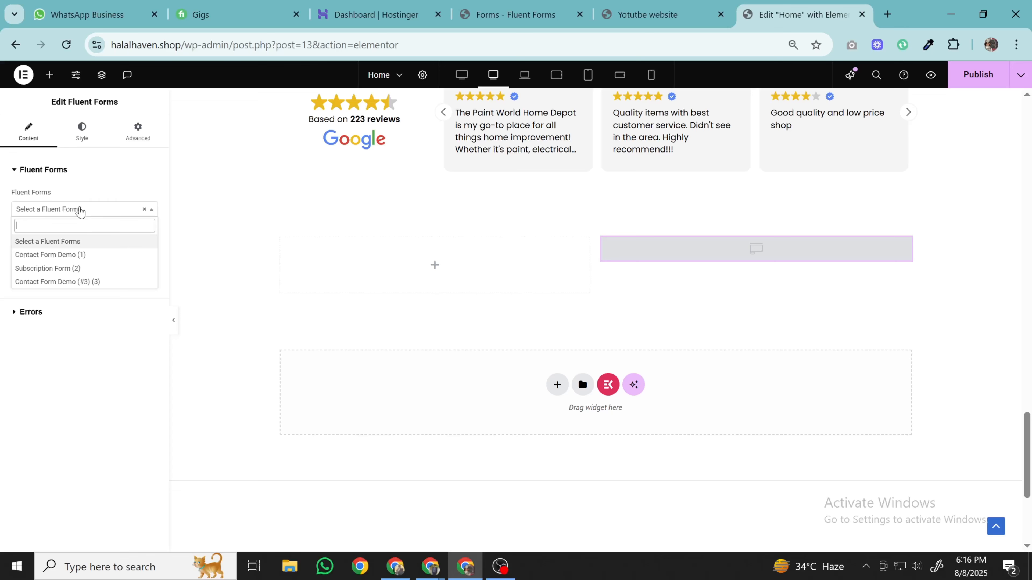
pyautogui.click(89, 282)
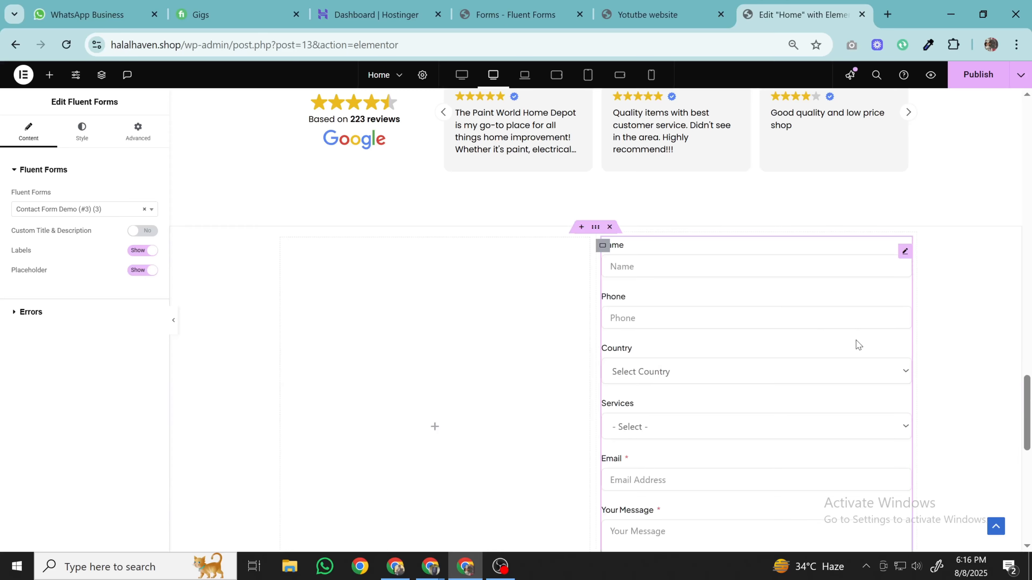
pyautogui.scroll(-4, 855, 341)
pyautogui.scroll(3, 855, 340)
pyautogui.scroll(-2, 855, 344)
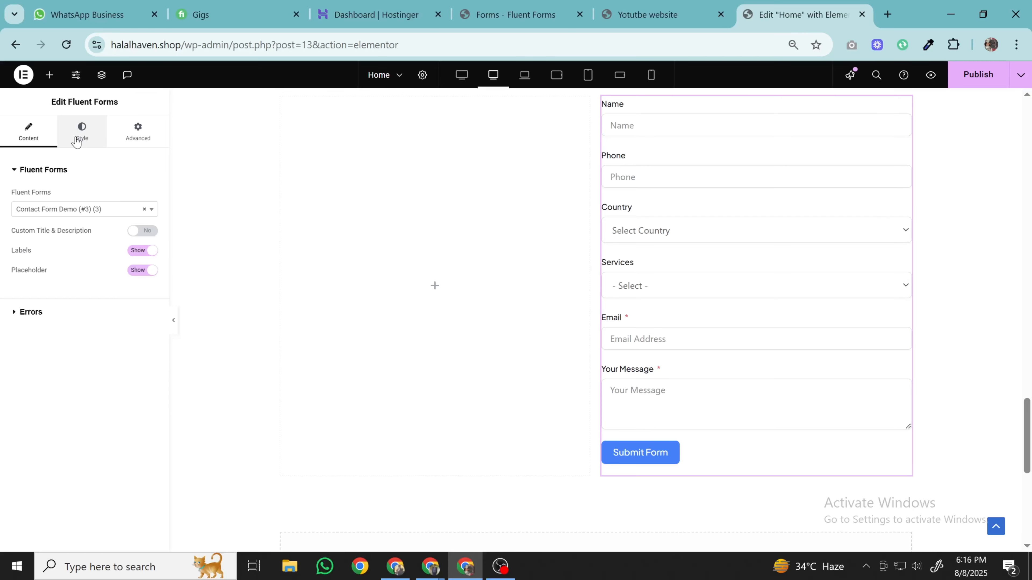
# - Give the form a Classic light grey #F1F1F1 background
pyautogui.click(80, 147)
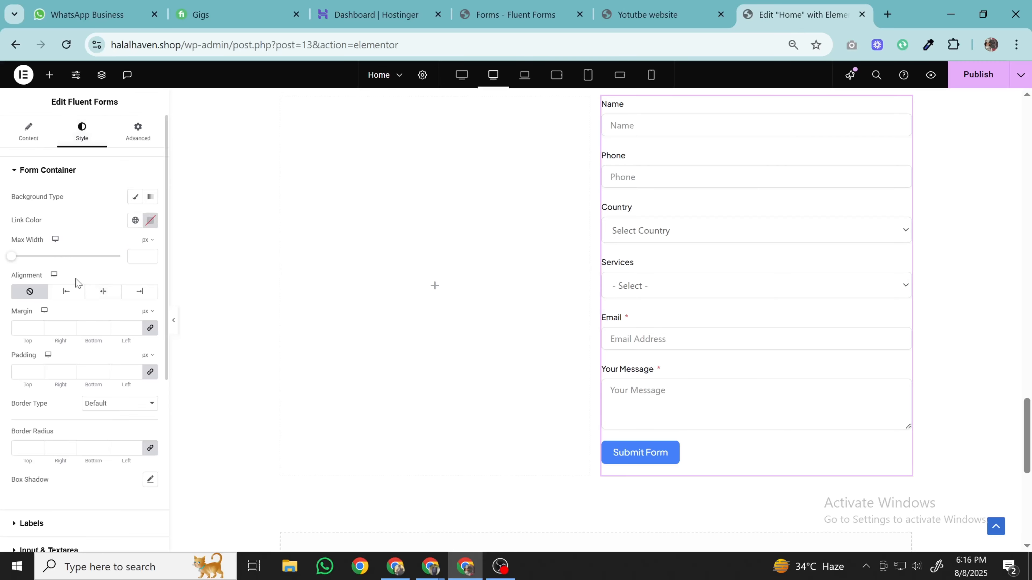
pyautogui.click(135, 197)
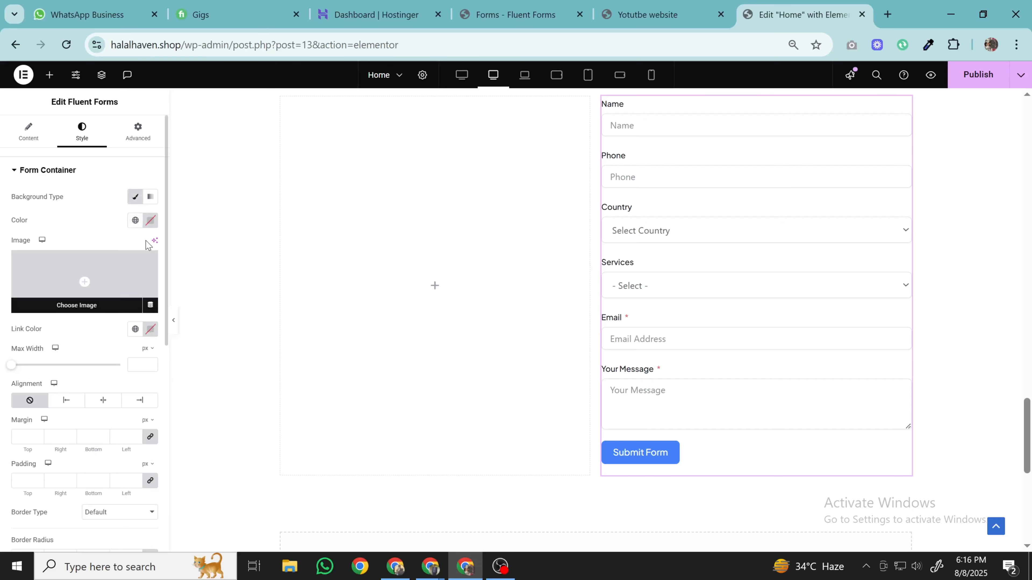
pyautogui.click(151, 220)
pyautogui.moveTo(134, 288); pyautogui.dragTo(64, 357)
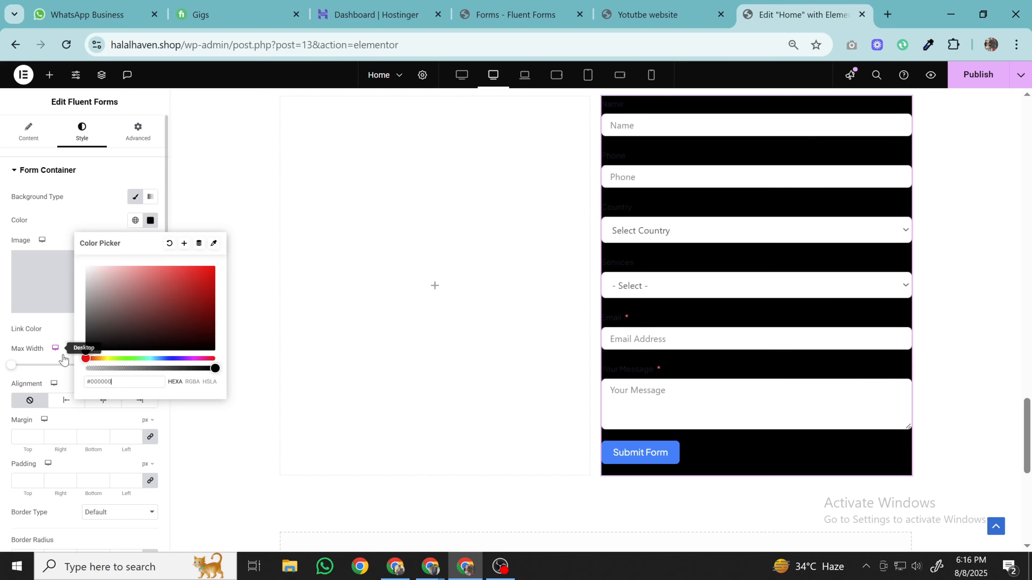
pyautogui.moveTo(102, 310); pyautogui.dragTo(72, 275)
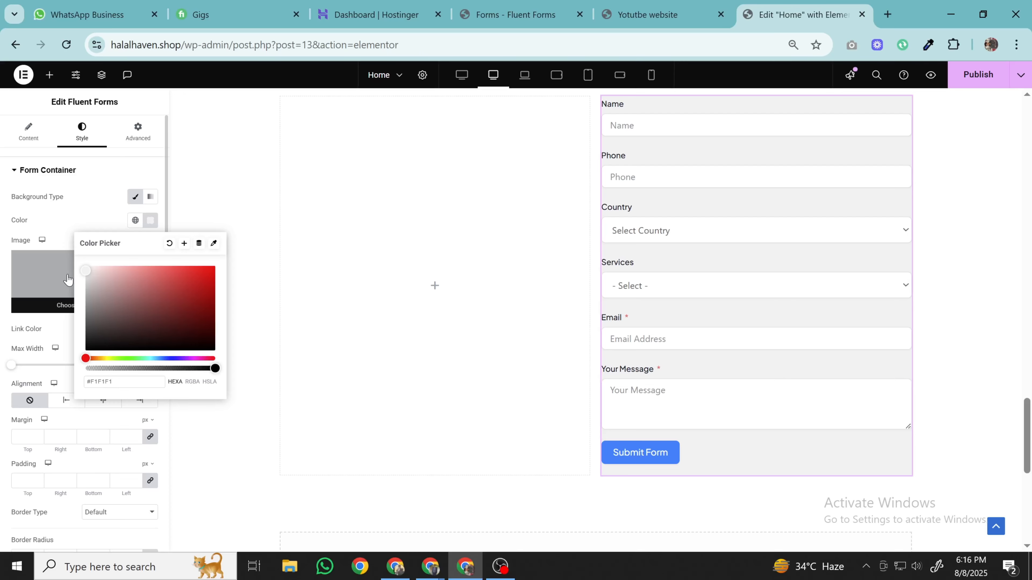
pyautogui.click(92, 230)
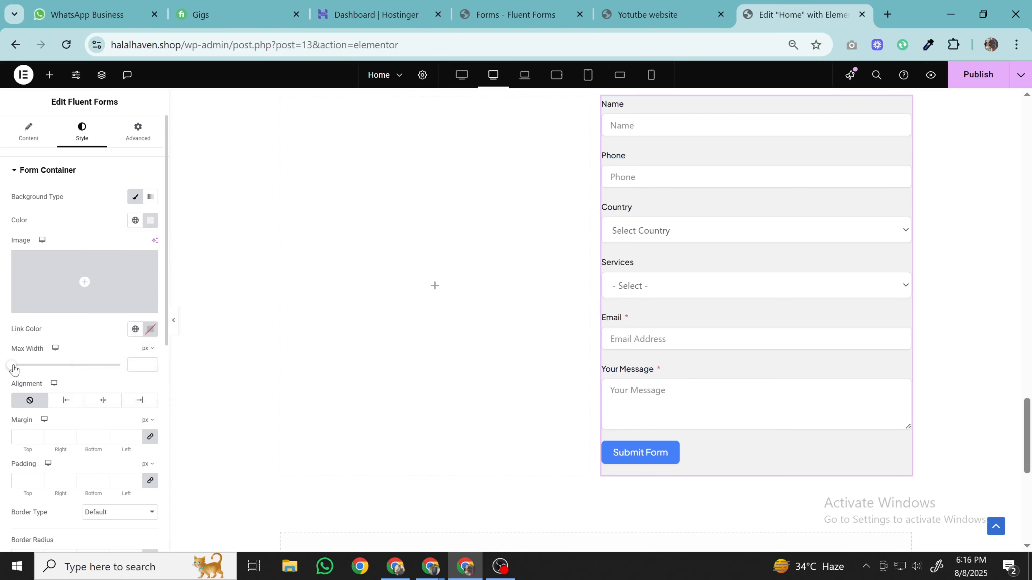
# - Set the form's Max Width to 100%
pyautogui.moveTo(25, 366); pyautogui.dragTo(56, 366)
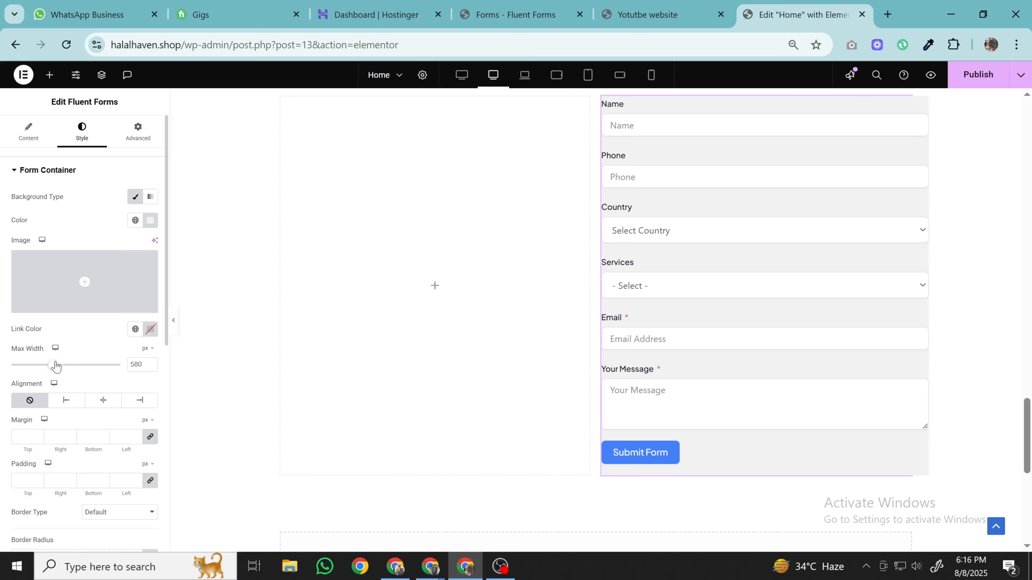
pyautogui.click(147, 348)
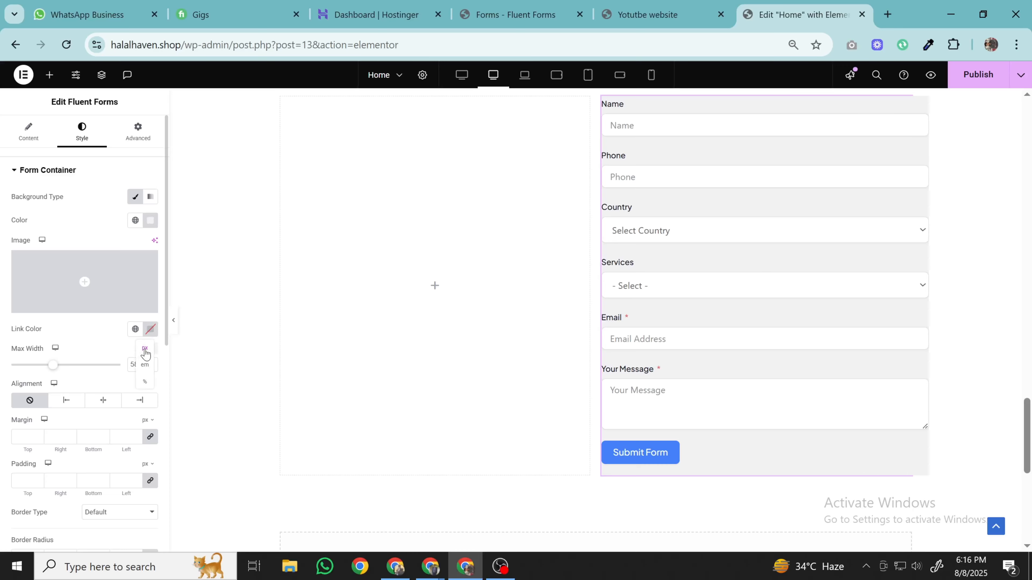
pyautogui.click(144, 383)
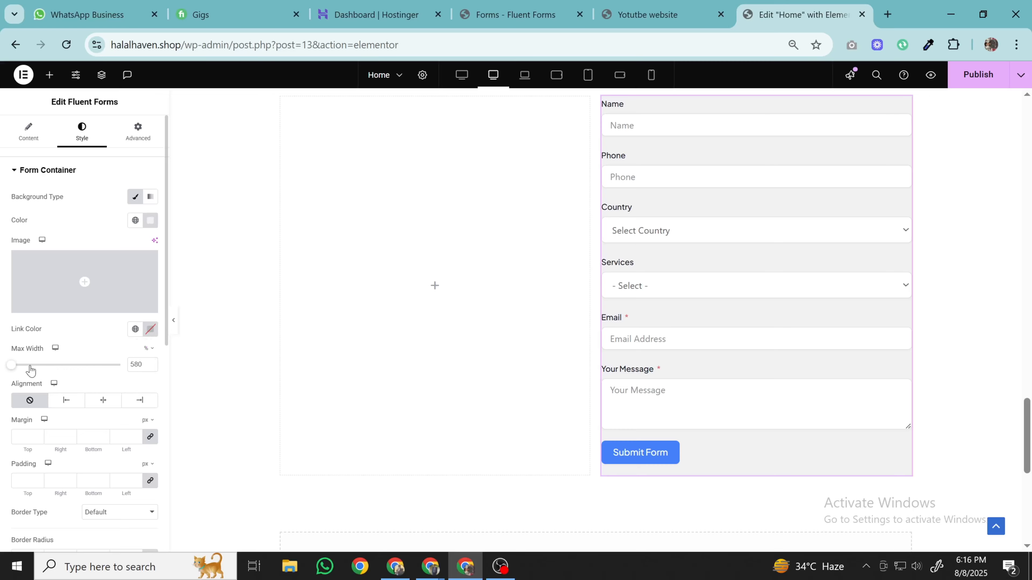
pyautogui.moveTo(13, 367); pyautogui.dragTo(151, 366)
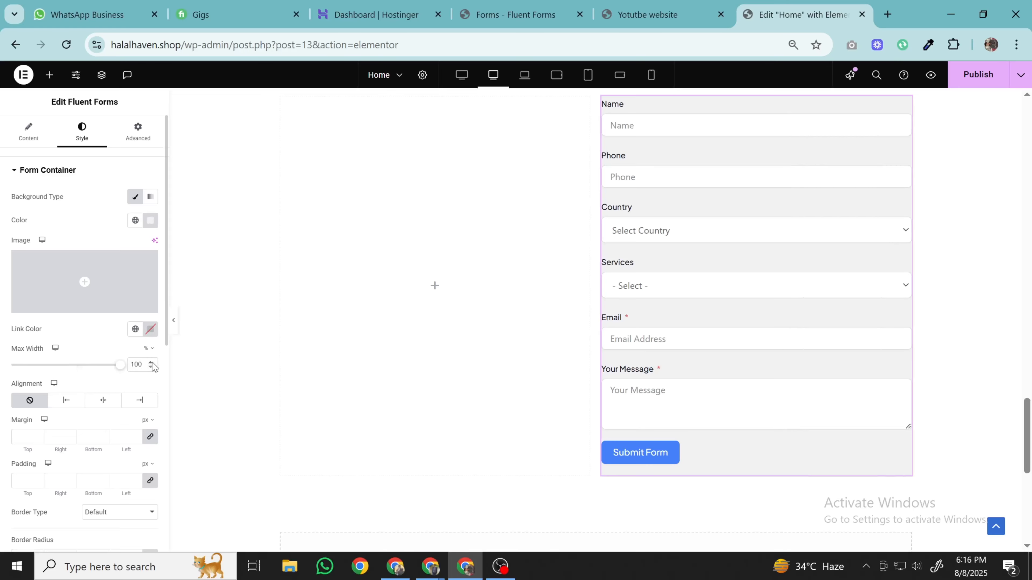
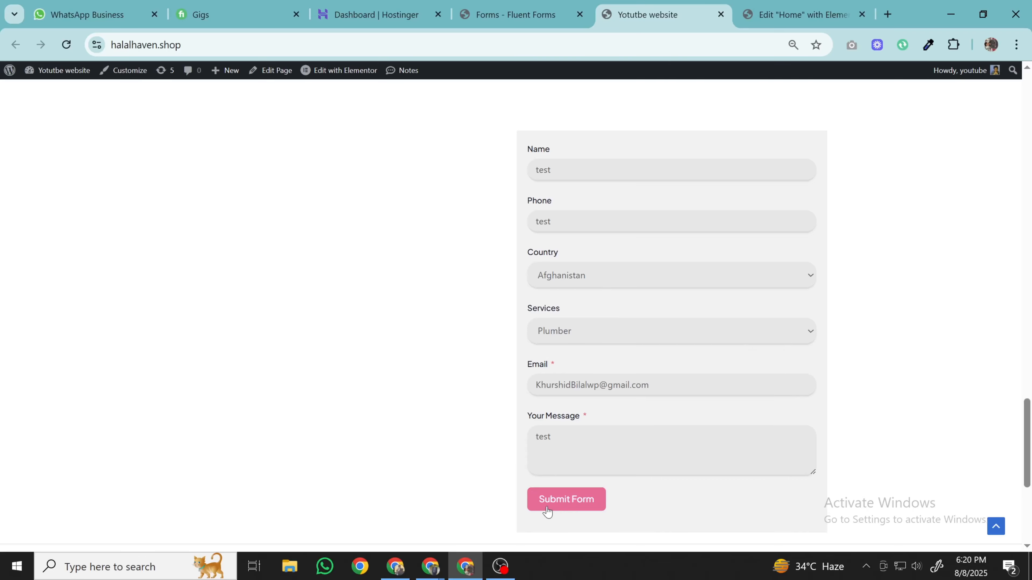
# - Submit the filled-in test entry through the halalhaven.shop contact form
pyautogui.click(565, 510)
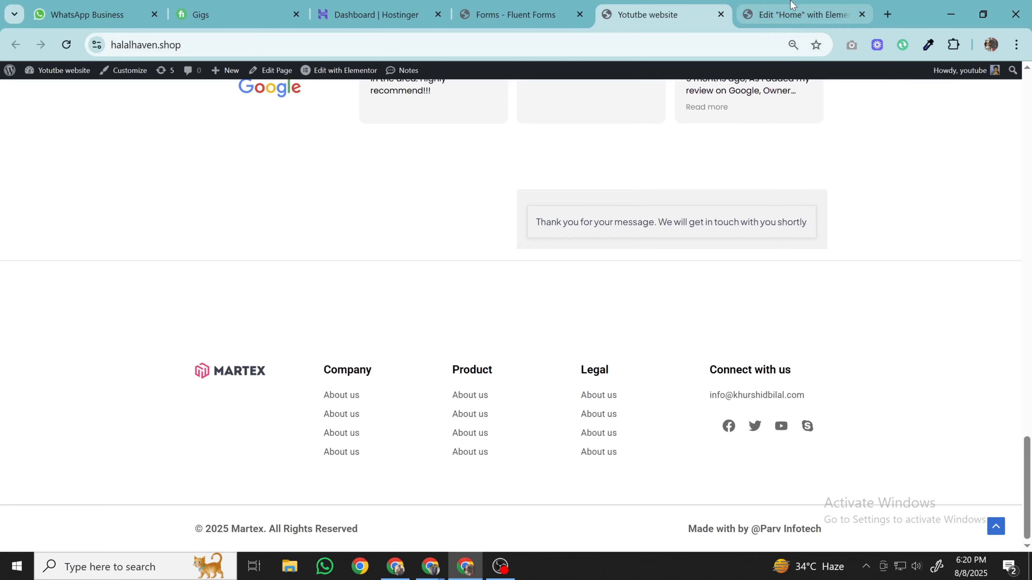
# - In Elementor, expand the Errors section of the form widget's Content settings
pyautogui.click(796, 14)
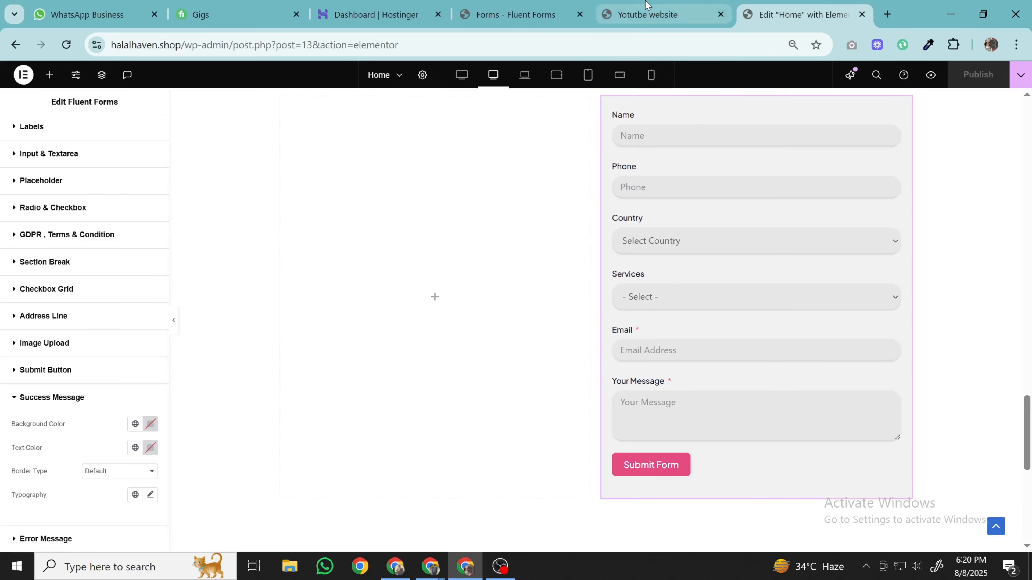
pyautogui.click(648, 10)
pyautogui.click(846, 6)
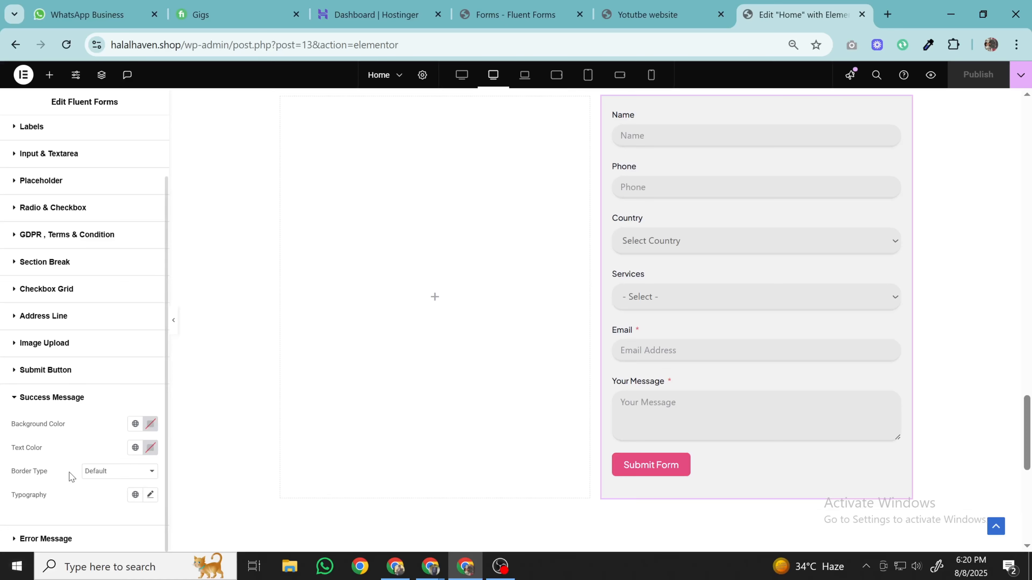
pyautogui.scroll(2, 20, 215)
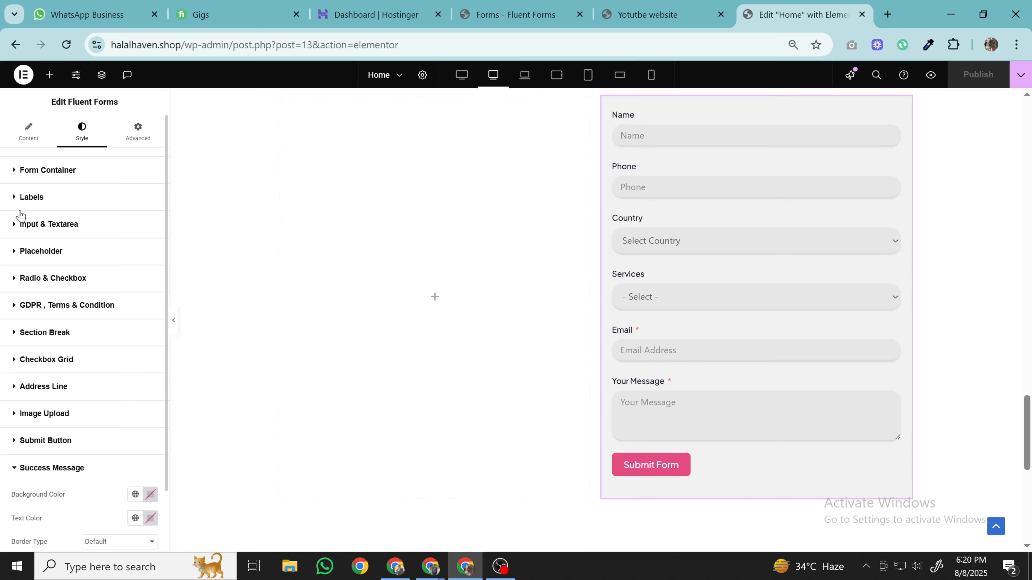
pyautogui.click(29, 134)
pyautogui.click(62, 320)
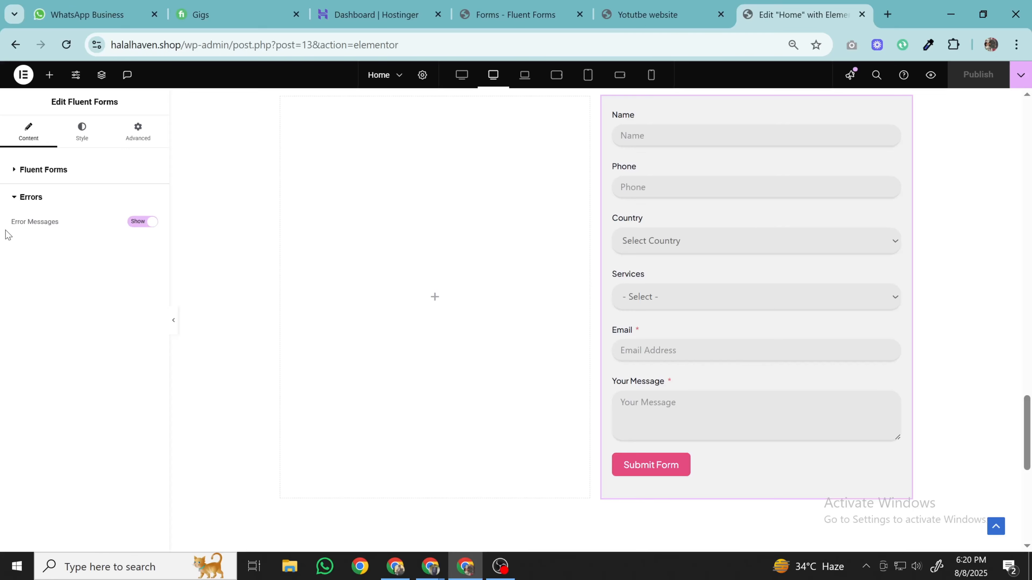
# - Bring up the Fluent Forms list showing Contact Form Demo (#3) with 1/1 entries
pyautogui.click(721, 19)
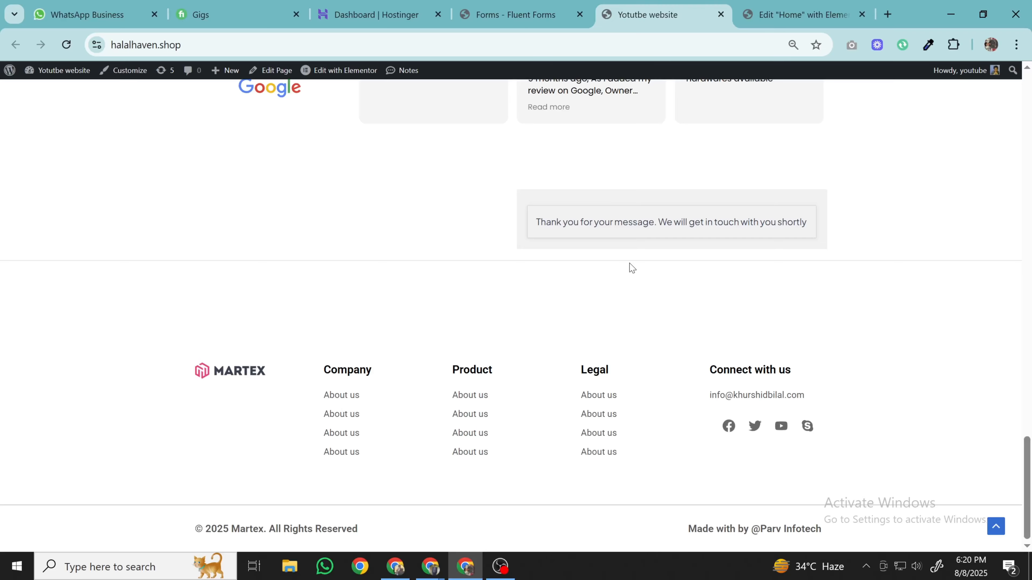
pyautogui.click(564, 15)
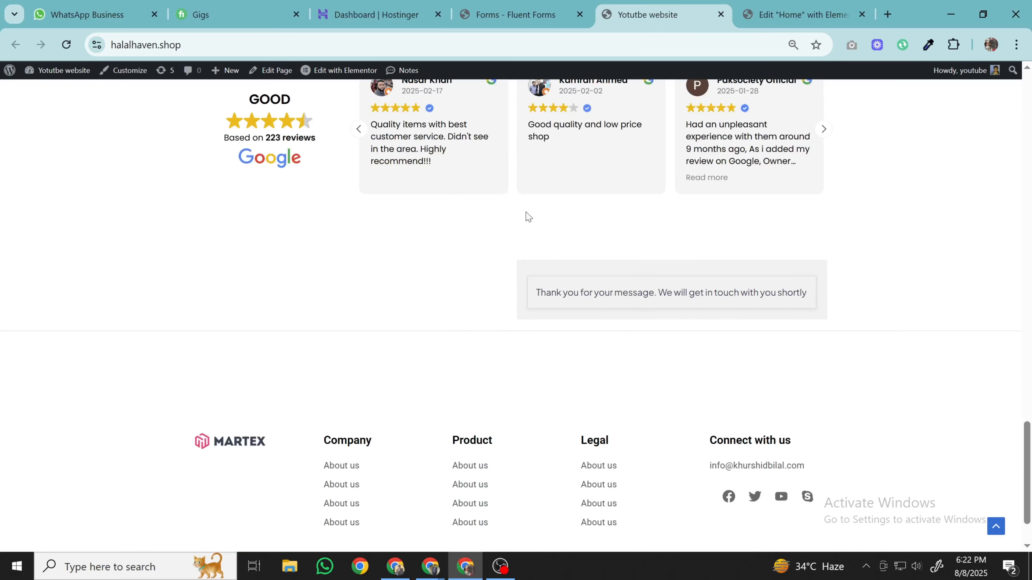
pyautogui.click(515, 15)
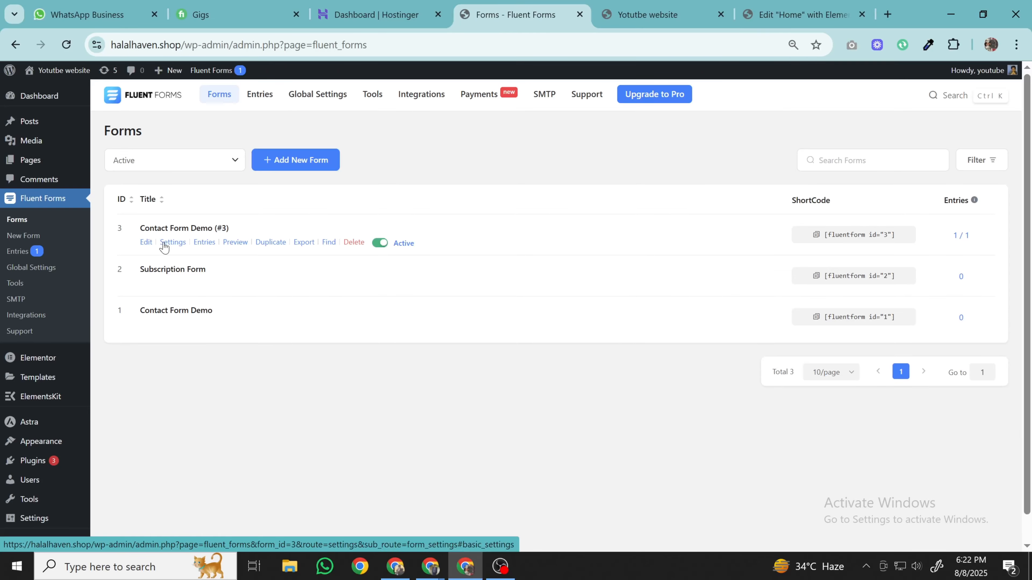
# - Open the Fluent Forms entries and review test entry #1's submitted data
pyautogui.click(647, 14)
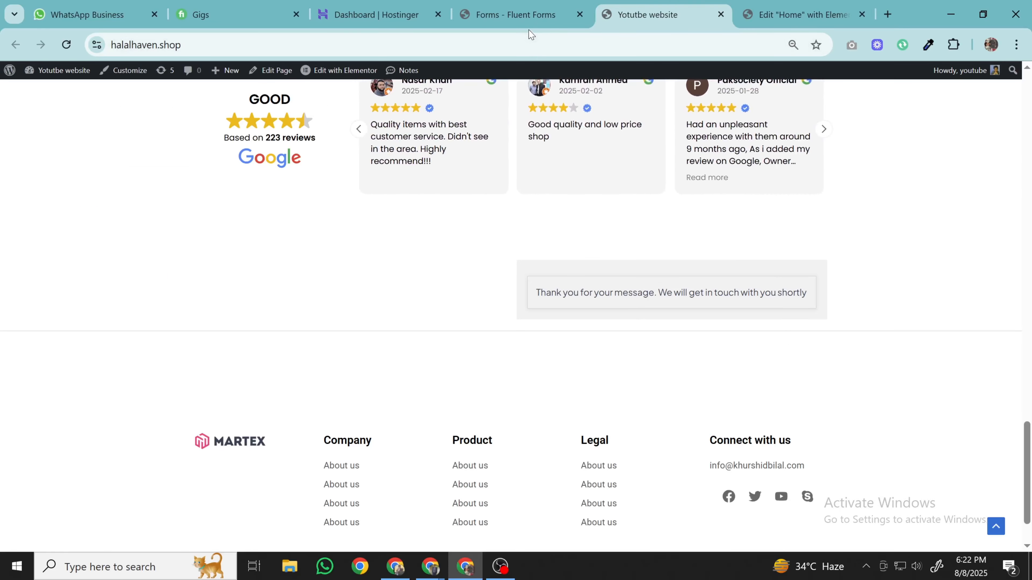
pyautogui.click(528, 12)
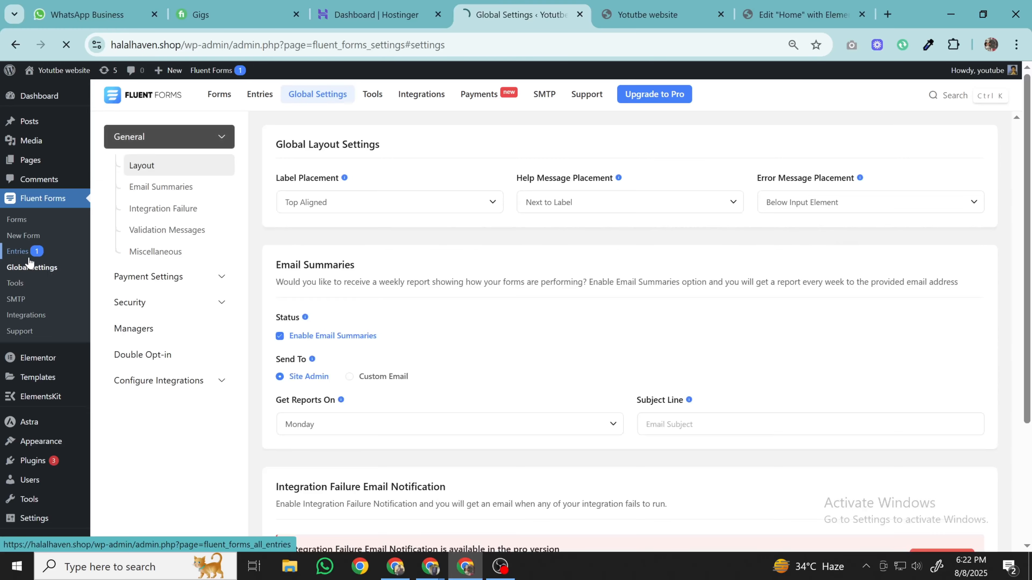
pyautogui.click(23, 254)
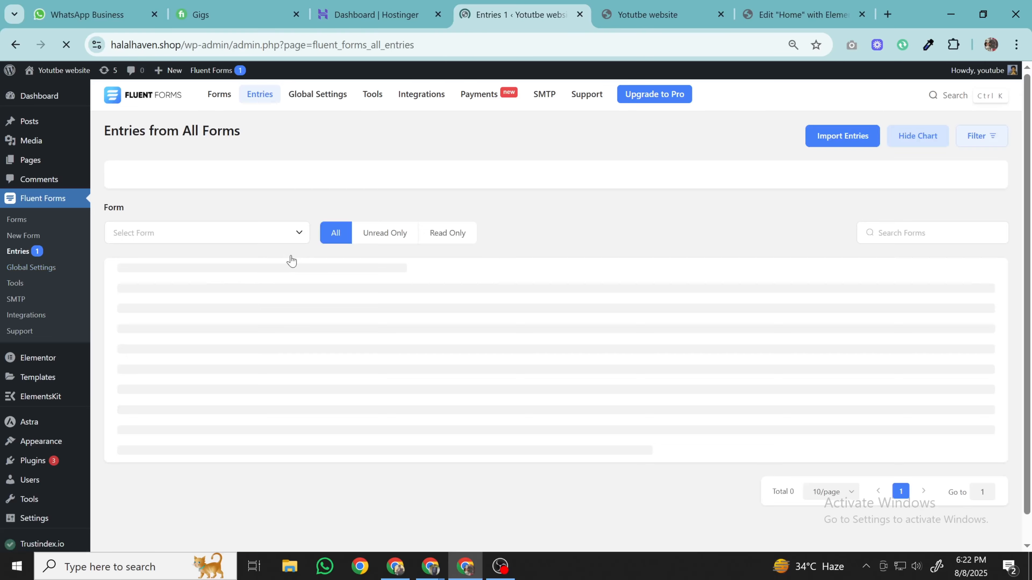
pyautogui.scroll(-2, 318, 323)
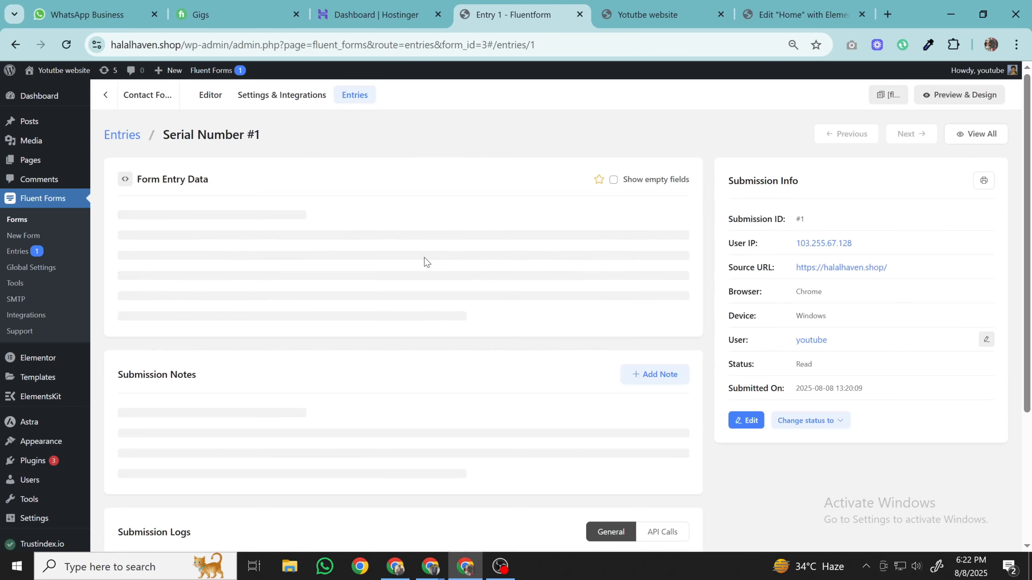
pyautogui.scroll(-2, 447, 285)
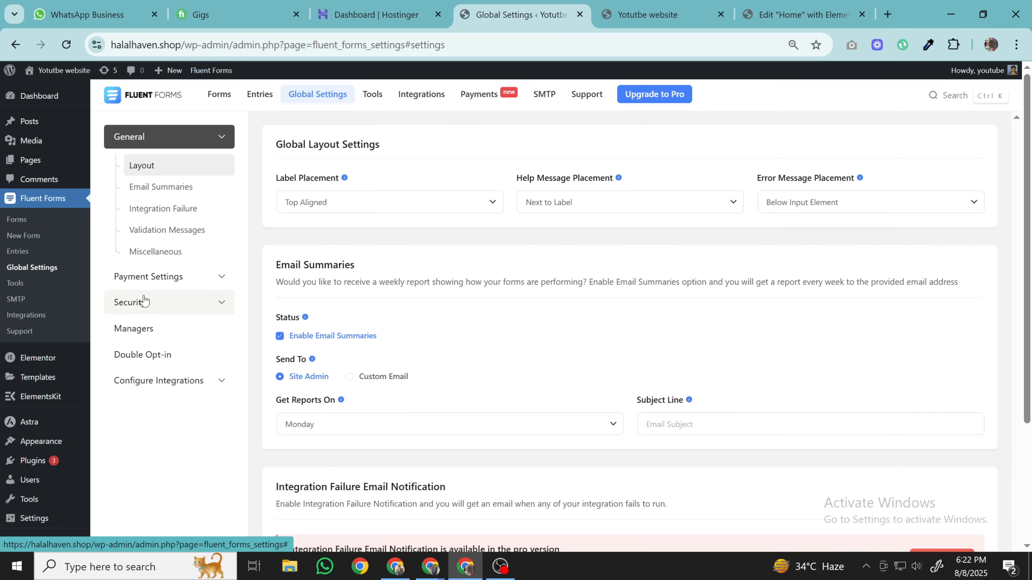
# - Open Security > reCAPTCHA with Version 2 (Visible reCAPTCHA), and open Google's reCAPTCHA page
pyautogui.click(152, 304)
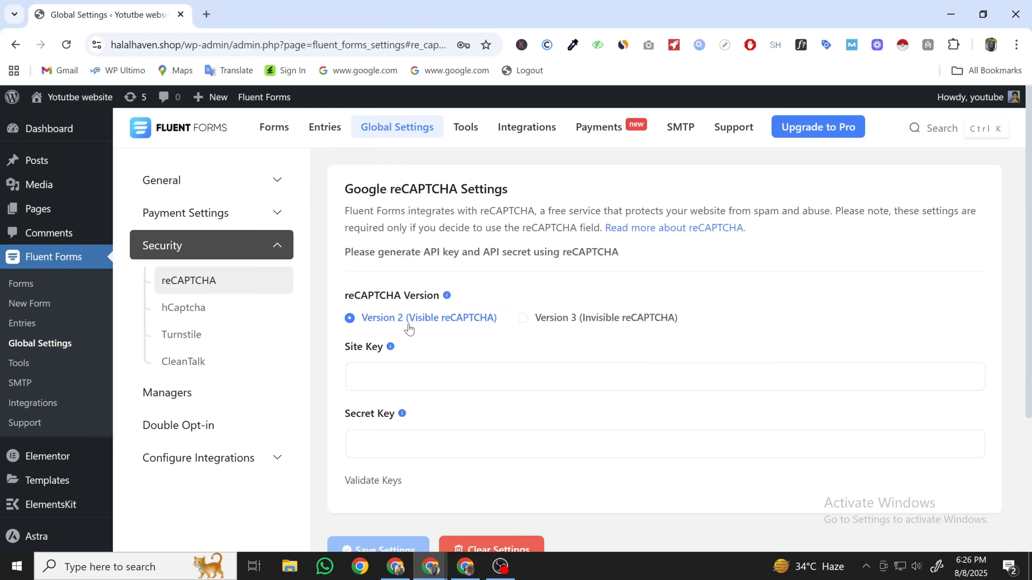
pyautogui.scroll(-2, 406, 345)
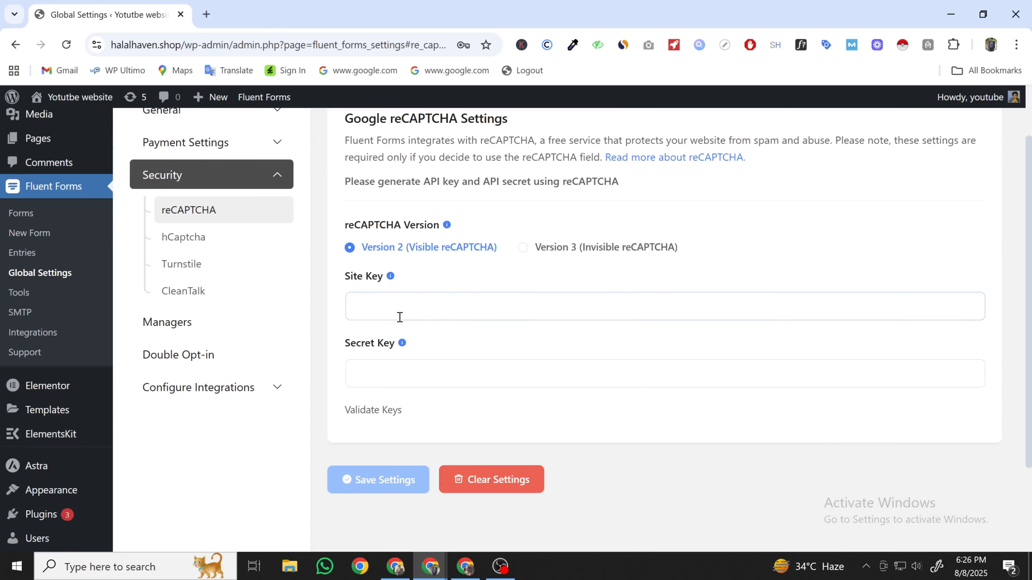
pyautogui.click(398, 316)
pyautogui.click(387, 375)
pyautogui.scroll(2, 386, 374)
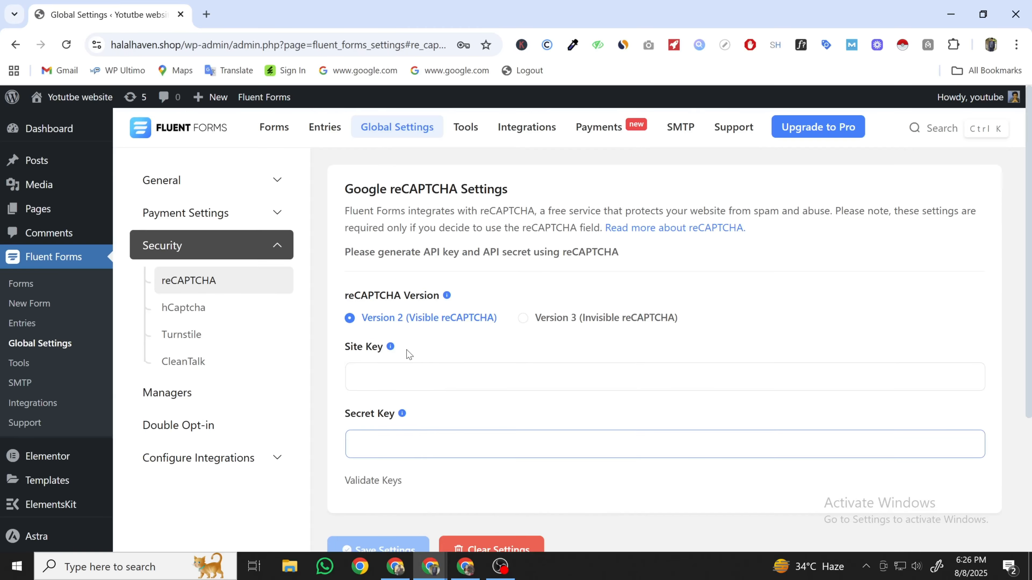
pyautogui.click(607, 239)
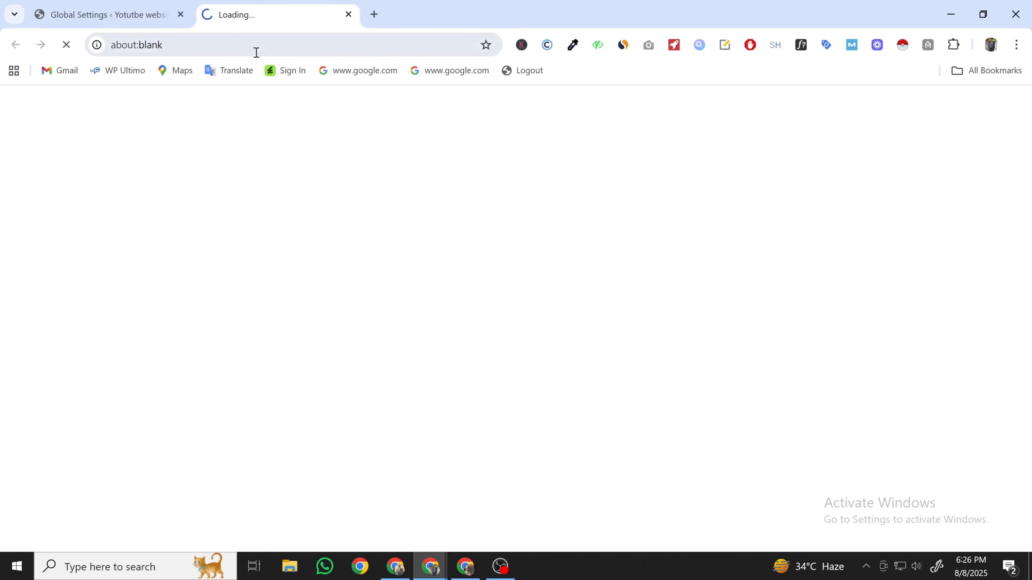
pyautogui.click(106, 15)
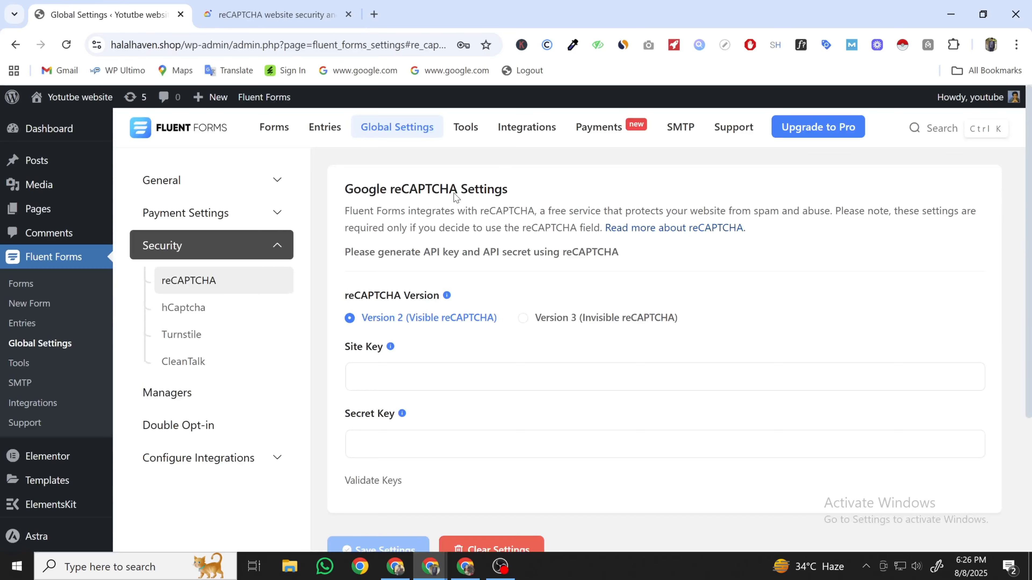
pyautogui.click(284, 16)
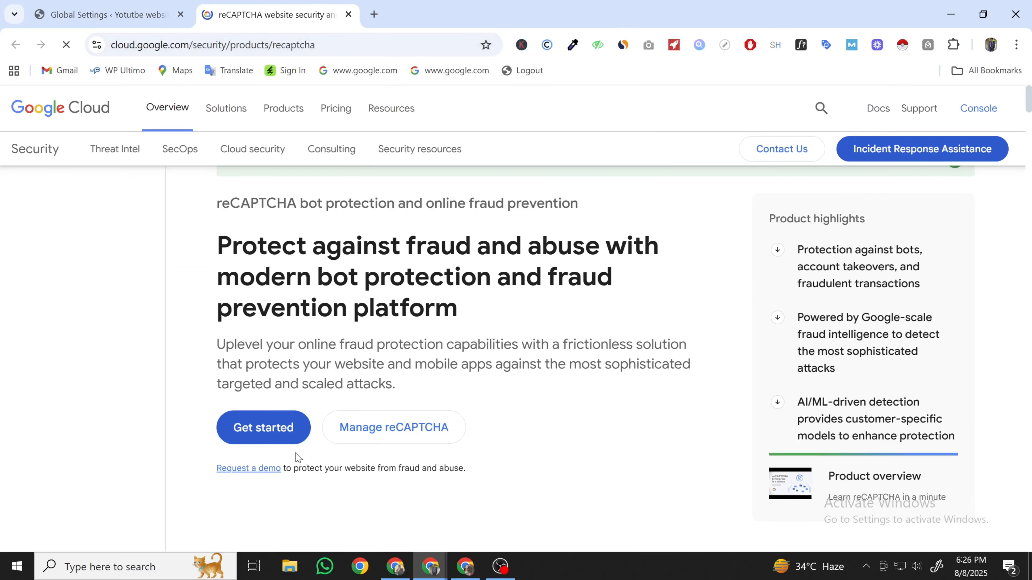
pyautogui.click(278, 437)
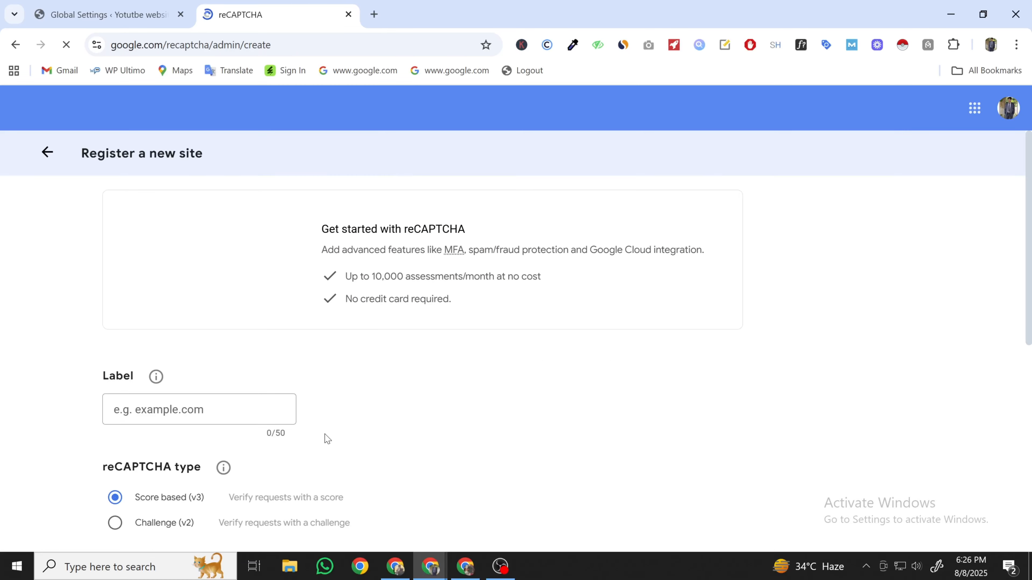
pyautogui.scroll(-3, 240, 325)
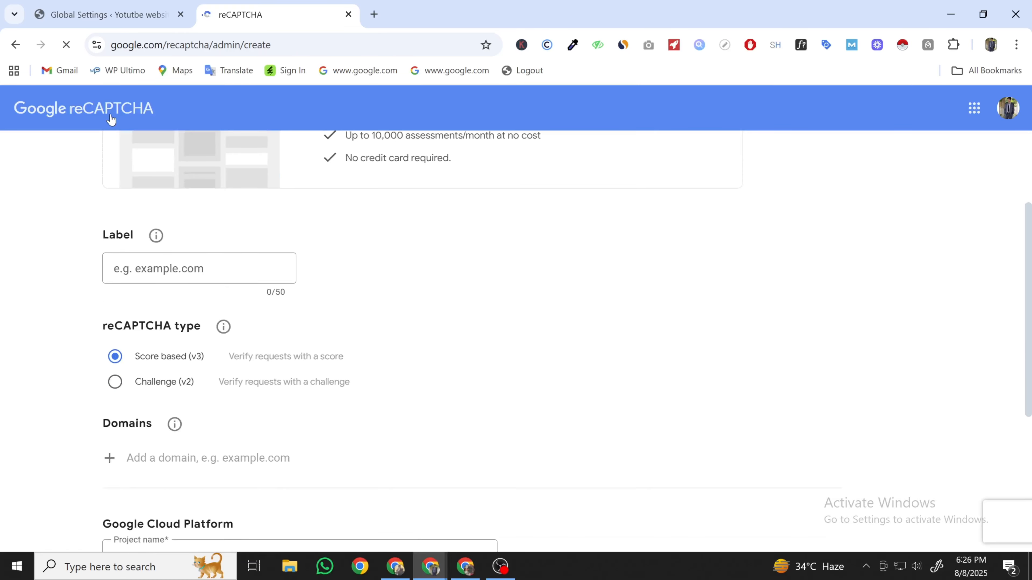
pyautogui.click(172, 275)
pyautogui.click(99, 12)
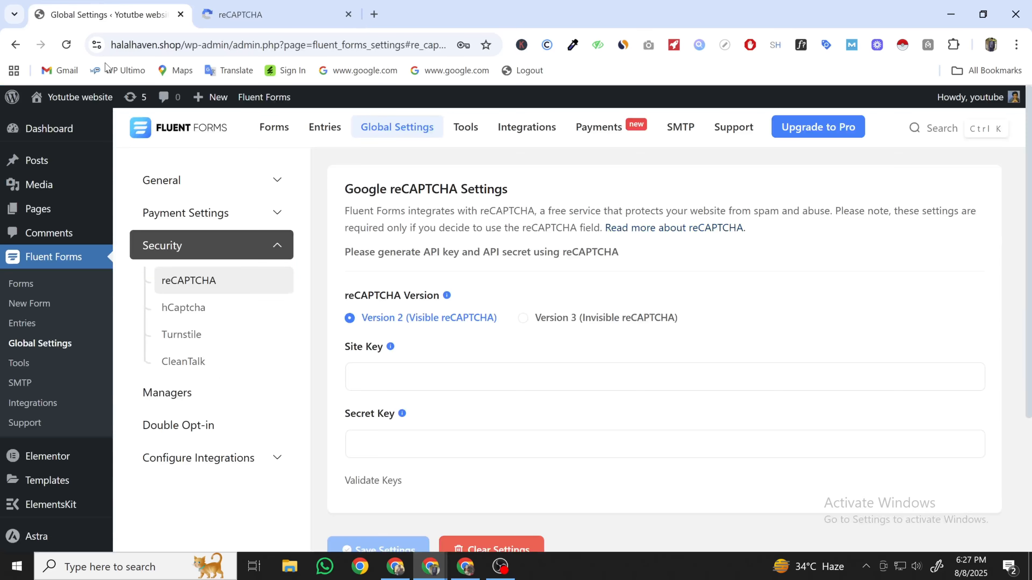
pyautogui.moveTo(180, 45); pyautogui.dragTo(109, 45)
pyautogui.hotkey('ctrl', 'c')
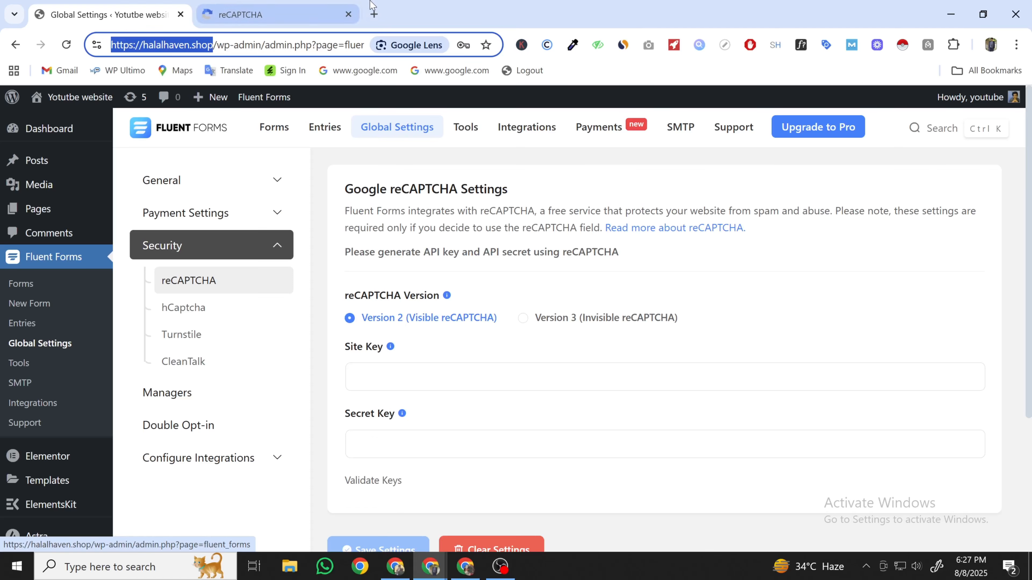
pyautogui.click(259, 6)
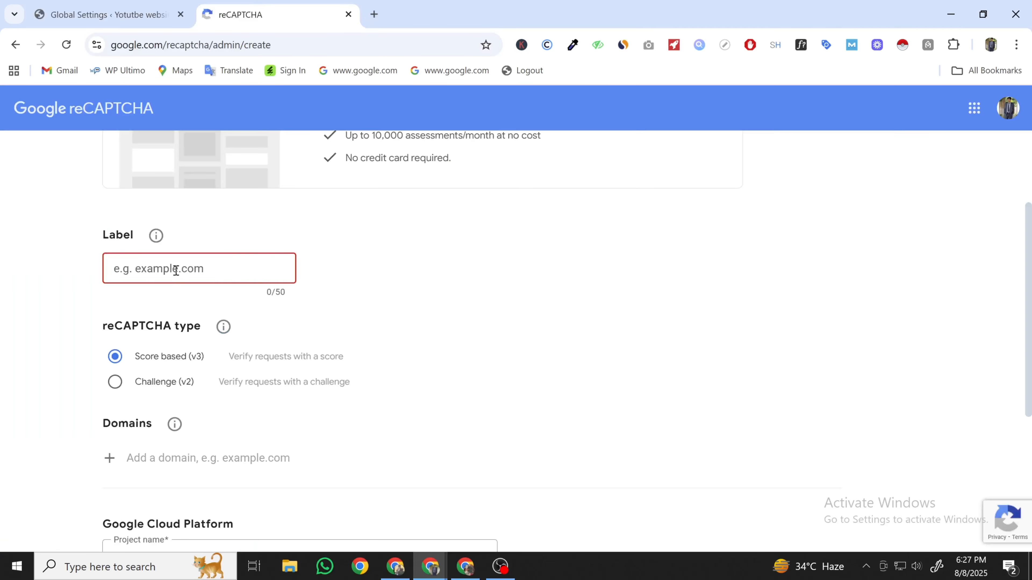
pyautogui.hotkey('ctrl', 'v')
pyautogui.moveTo(147, 269); pyautogui.dragTo(114, 272)
pyautogui.press('BackSpace')
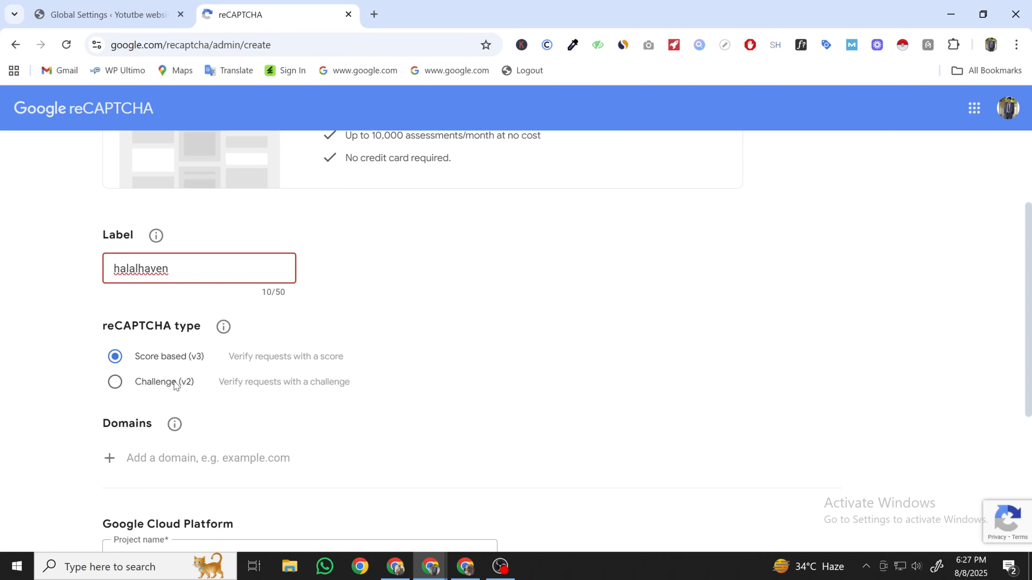
# - Choose Challenge (v2) "I'm not a robot", add domain halalhaven.shop, and submit for keys
pyautogui.scroll(-3, 212, 370)
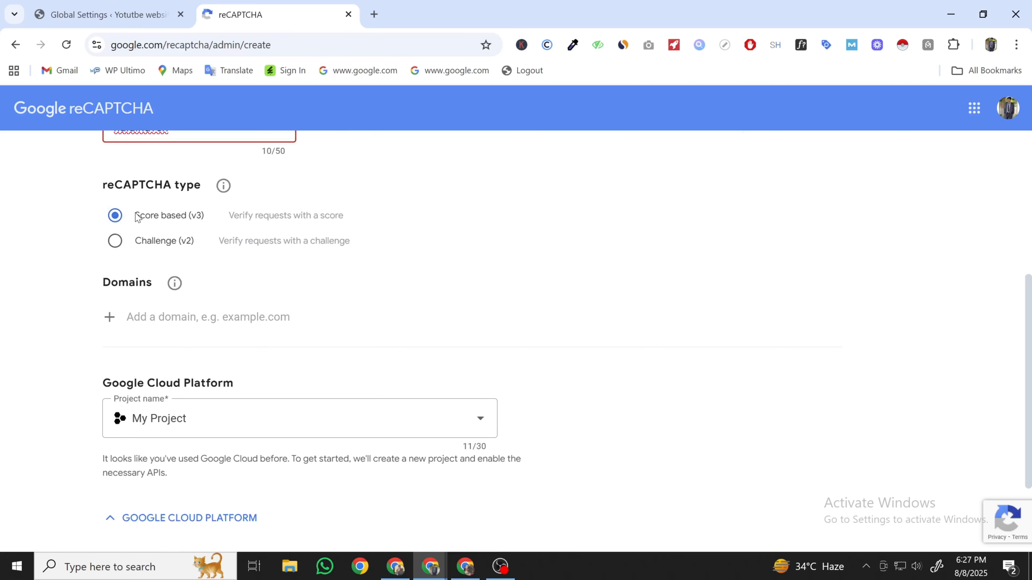
pyautogui.scroll(2, 163, 222)
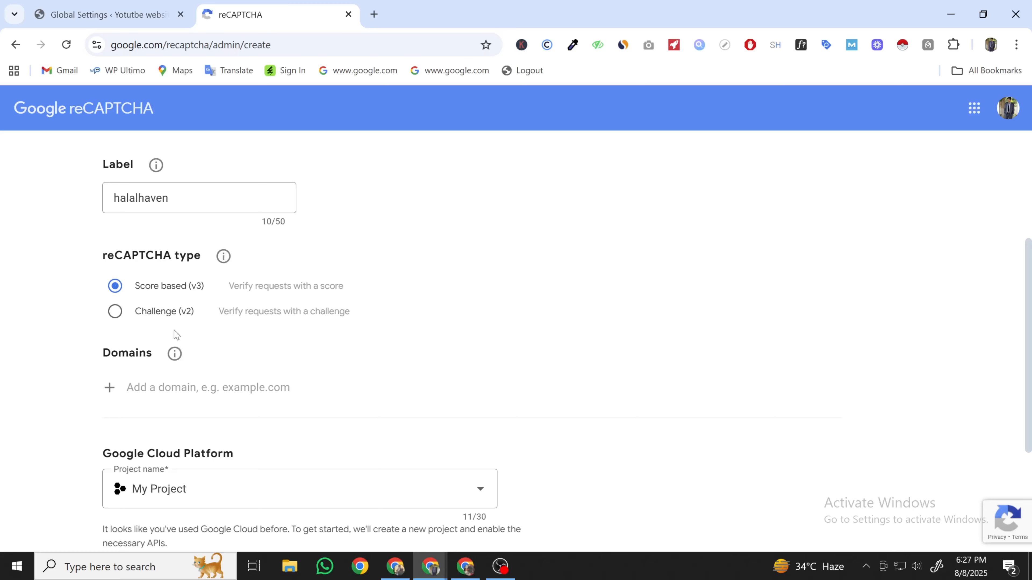
pyautogui.click(116, 311)
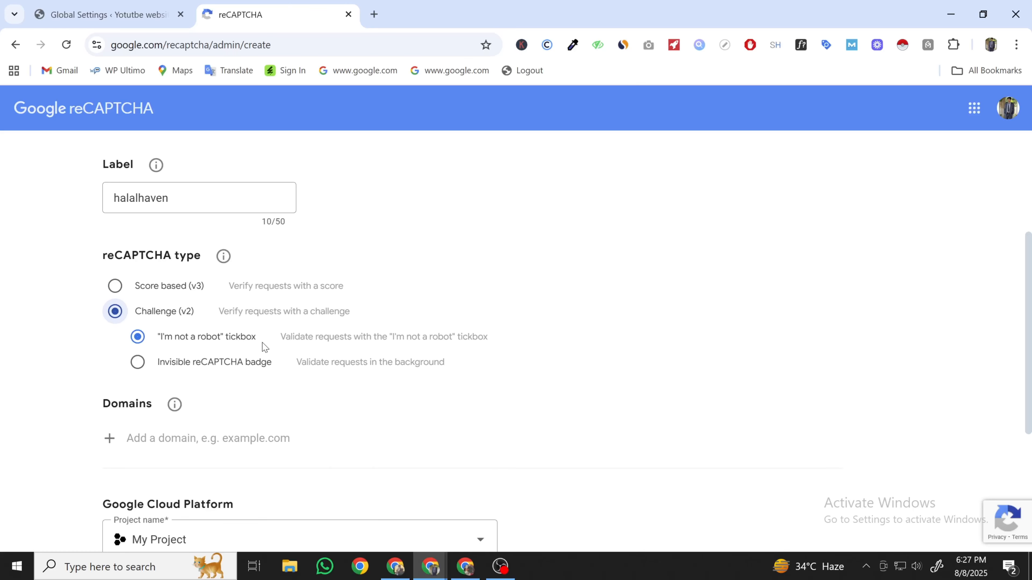
pyautogui.scroll(-3, 263, 346)
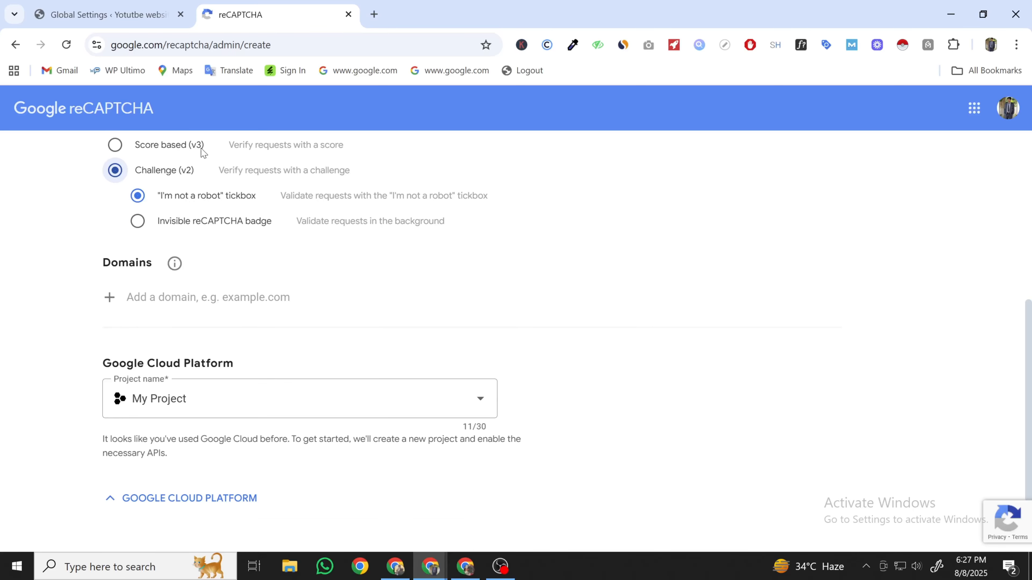
pyautogui.click(204, 301)
pyautogui.hotkey('ctrl', 'v')
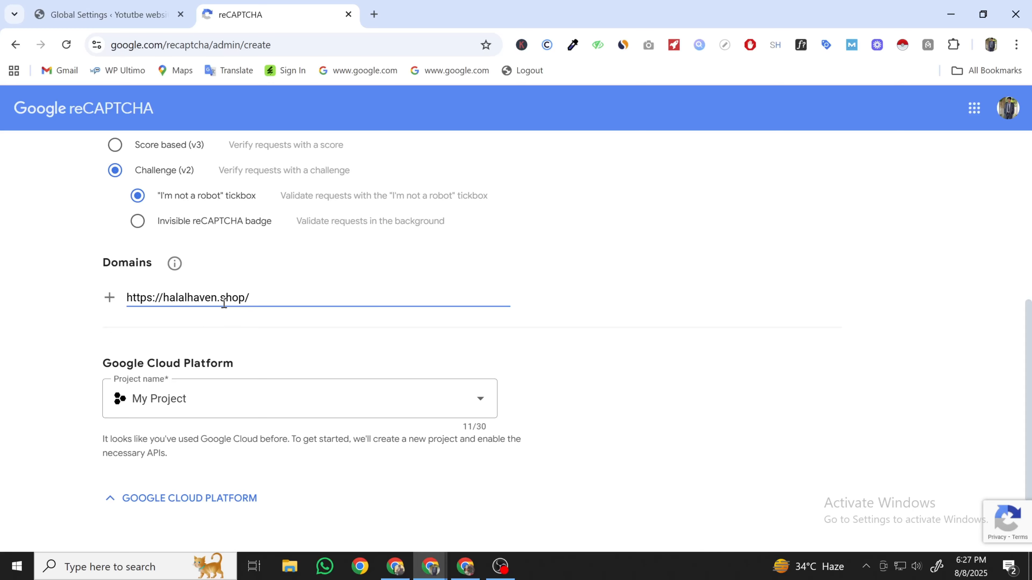
pyautogui.moveTo(164, 297); pyautogui.dragTo(3, 272)
pyautogui.press('BackSpace')
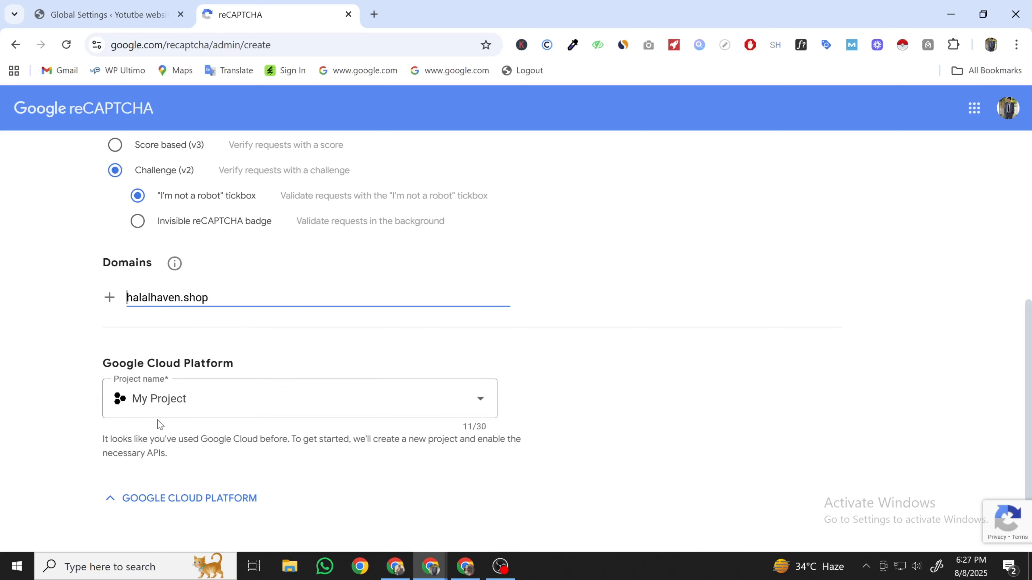
pyautogui.scroll(-2, 323, 409)
pyautogui.click(226, 479)
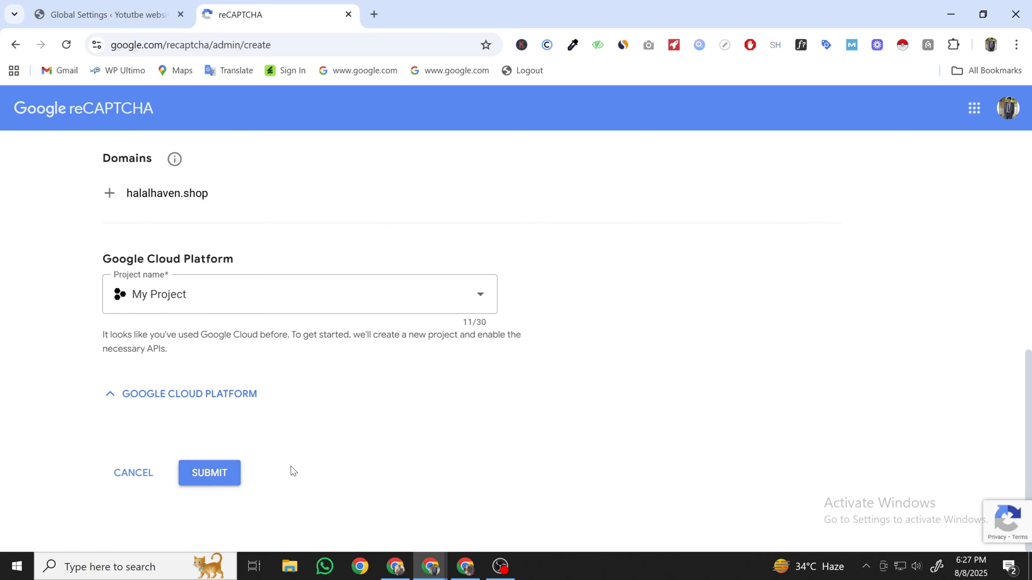
pyautogui.click(226, 467)
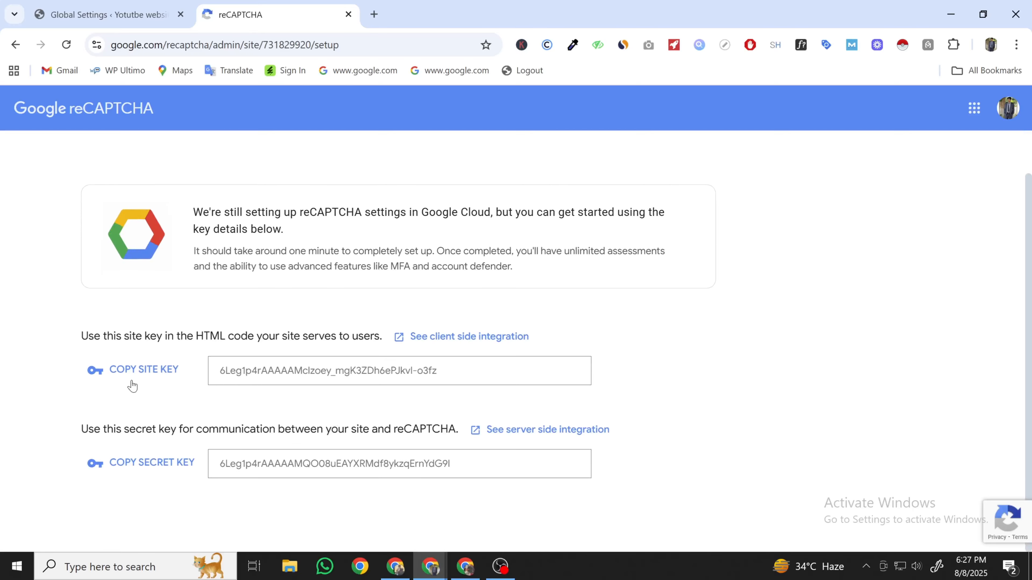
# - Copy the new site key and secret key into Fluent Forms' reCAPTCHA fields
pyautogui.click(142, 369)
pyautogui.click(108, 15)
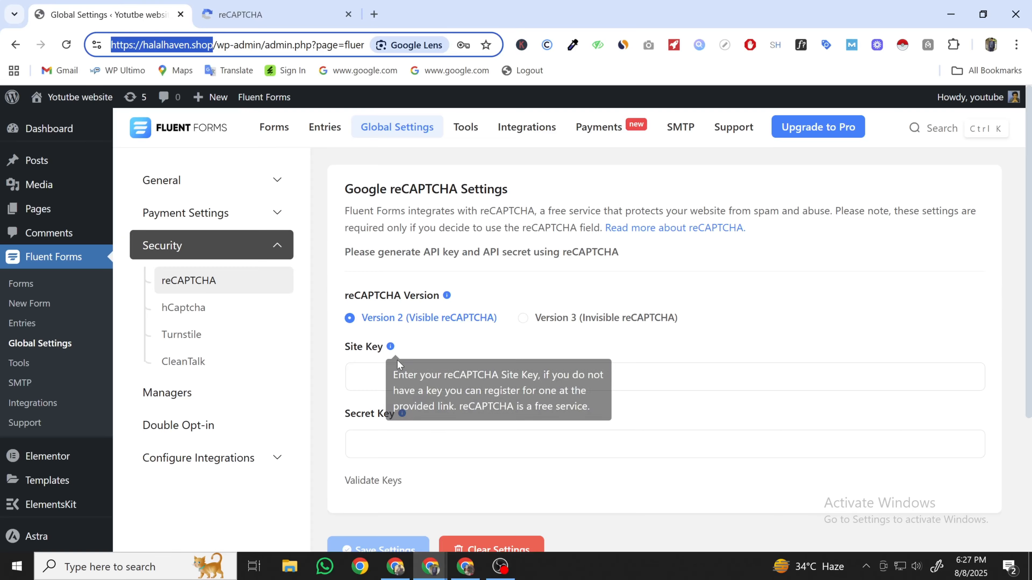
pyautogui.click(357, 378)
pyautogui.hotkey('ctrl', 'v')
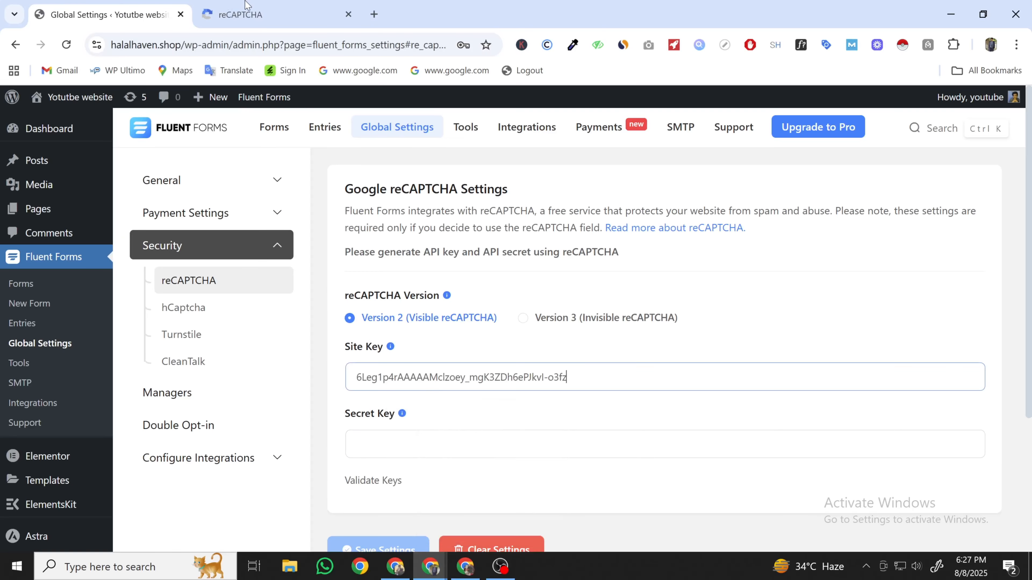
pyautogui.click(246, 12)
pyautogui.click(155, 498)
pyautogui.click(108, 14)
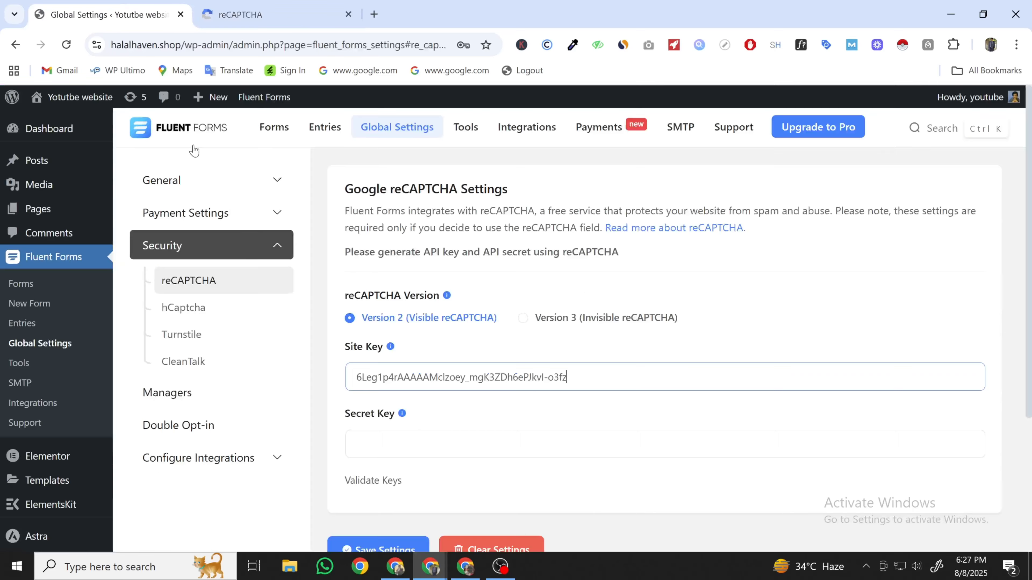
pyautogui.click(373, 449)
pyautogui.hotkey('ctrl', 'v')
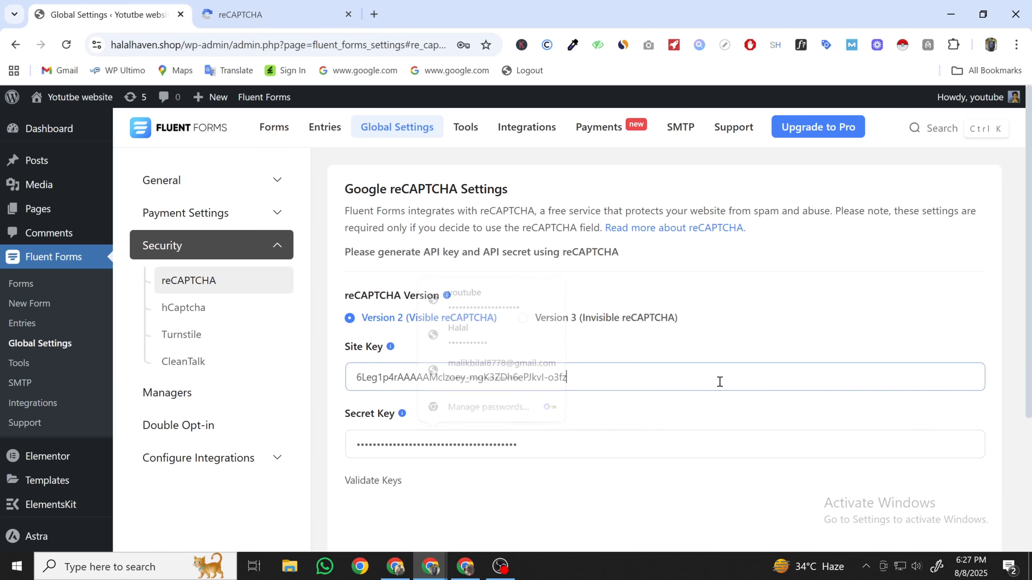
# - Validate the keys with the robot check and save the reCAPTCHA settings
pyautogui.scroll(-3, 485, 425)
pyautogui.click(385, 416)
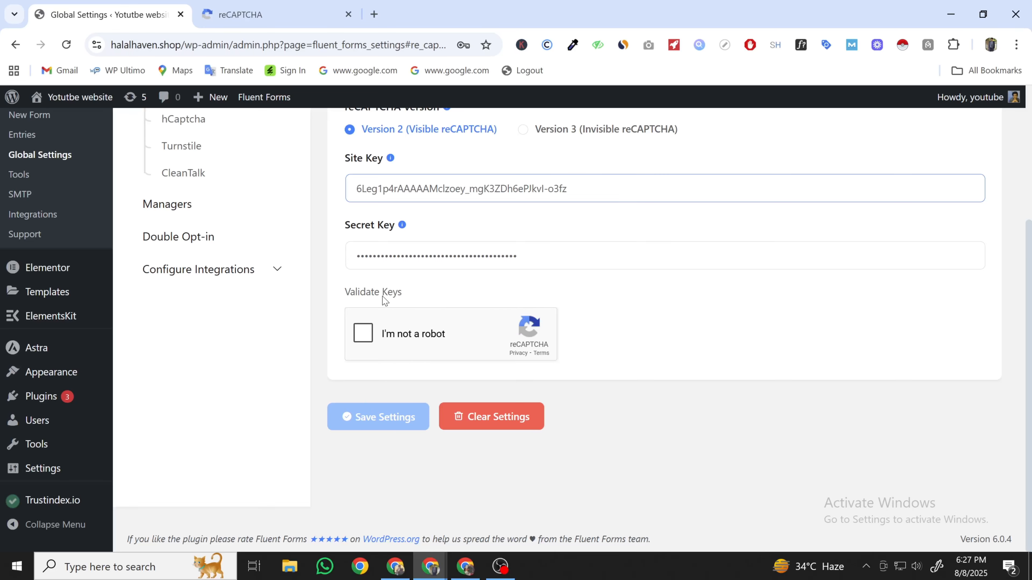
pyautogui.click(379, 339)
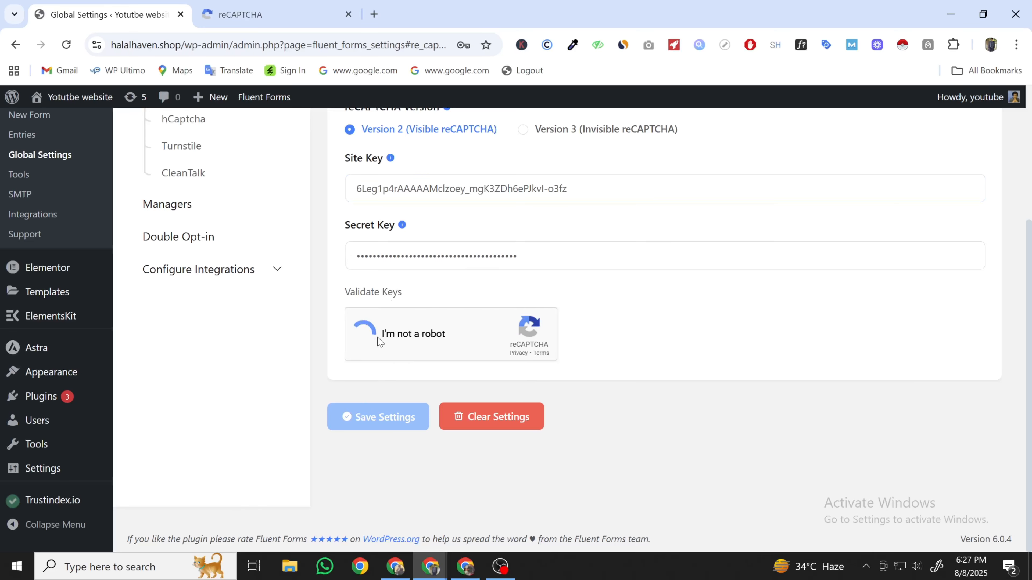
pyautogui.click(392, 419)
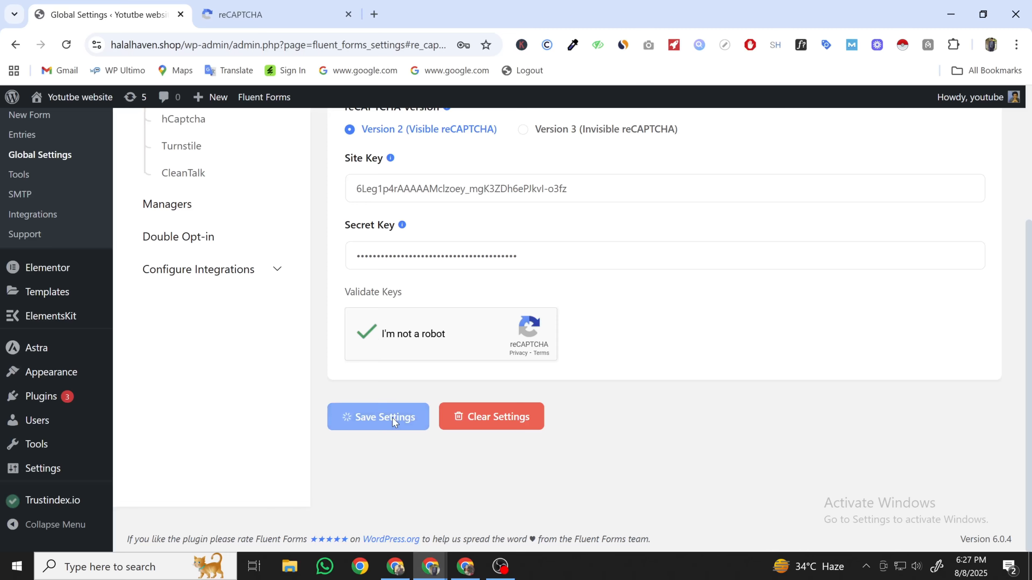
pyautogui.scroll(3, 392, 418)
pyautogui.scroll(1, 341, 366)
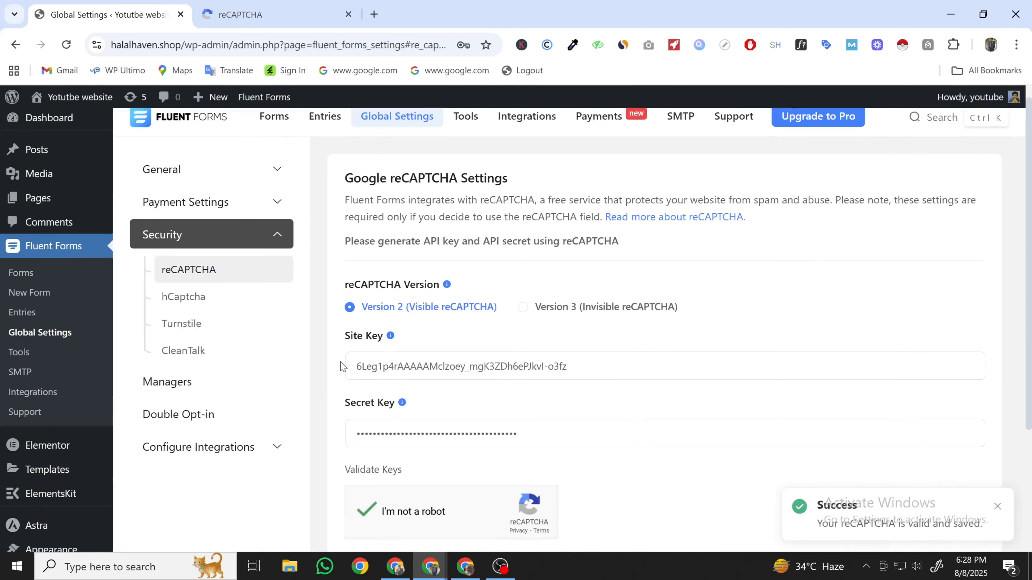
pyautogui.click(40, 303)
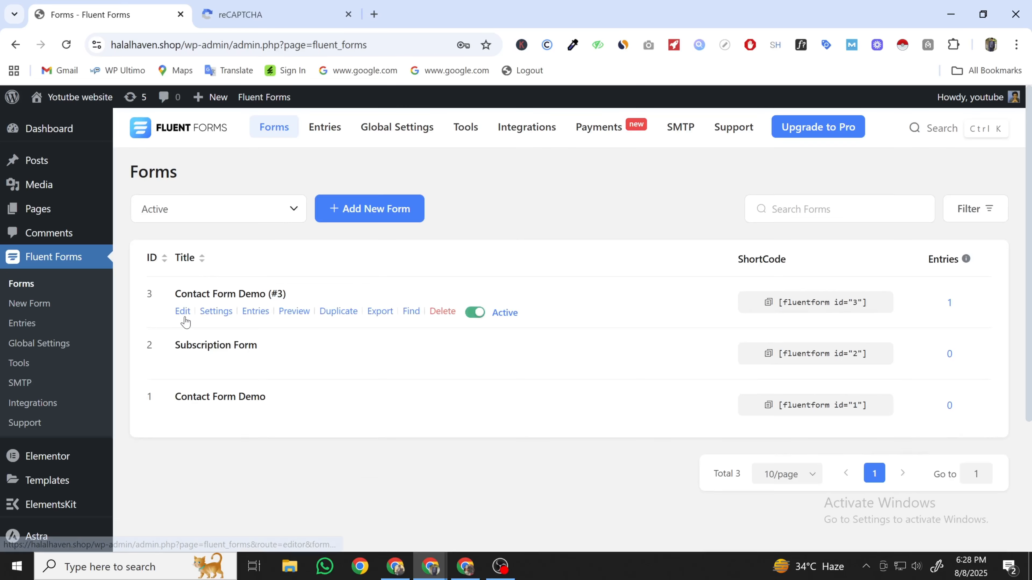
# - Add a reCaptcha field below Your Message in Contact Form Demo (#3) and save
pyautogui.click(185, 320)
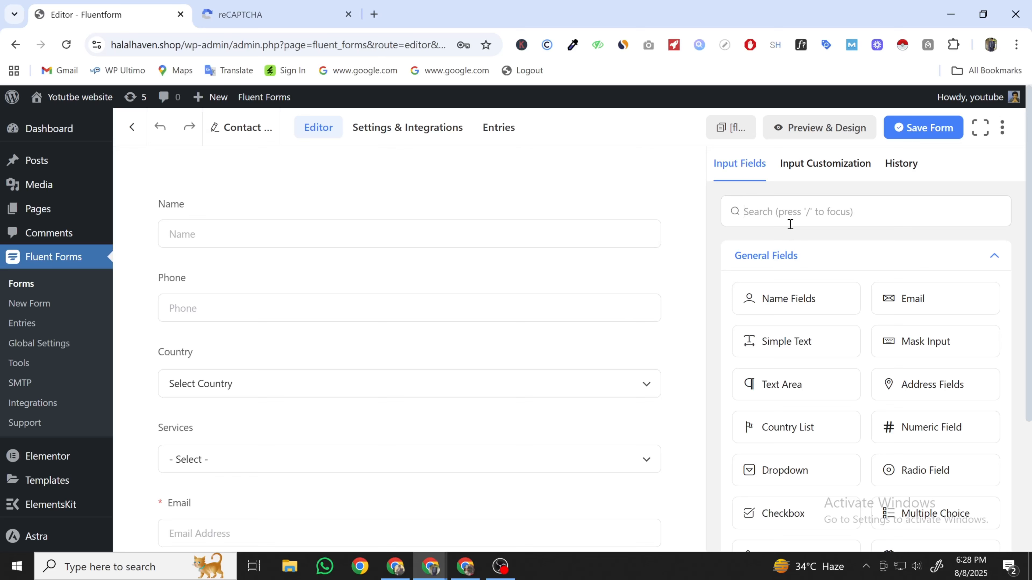
pyautogui.click(790, 224)
pyautogui.write('rec')
pyautogui.moveTo(792, 255); pyautogui.dragTo(438, 373)
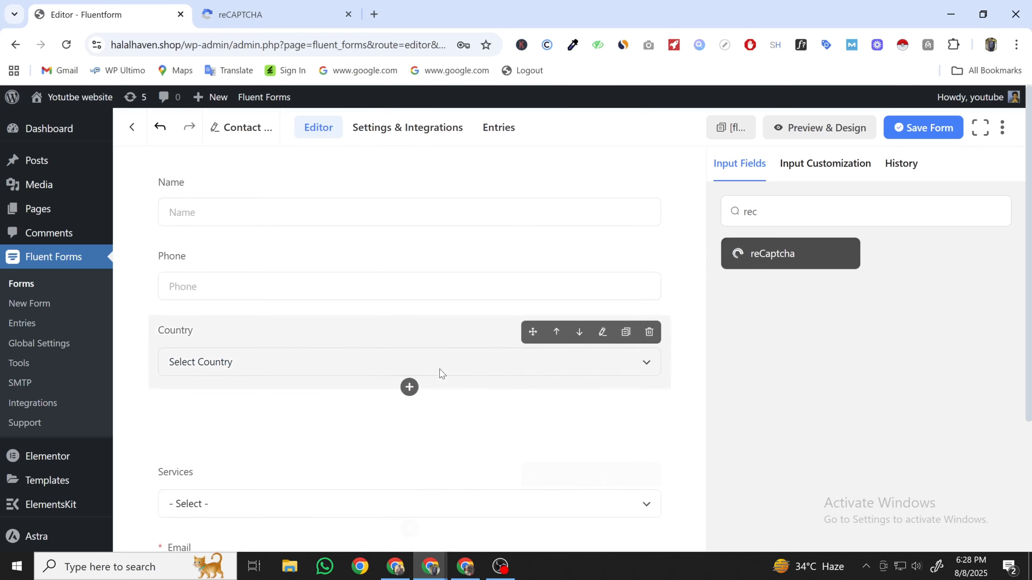
pyautogui.scroll(-4, 500, 270)
pyautogui.moveTo(535, 219); pyautogui.dragTo(473, 467)
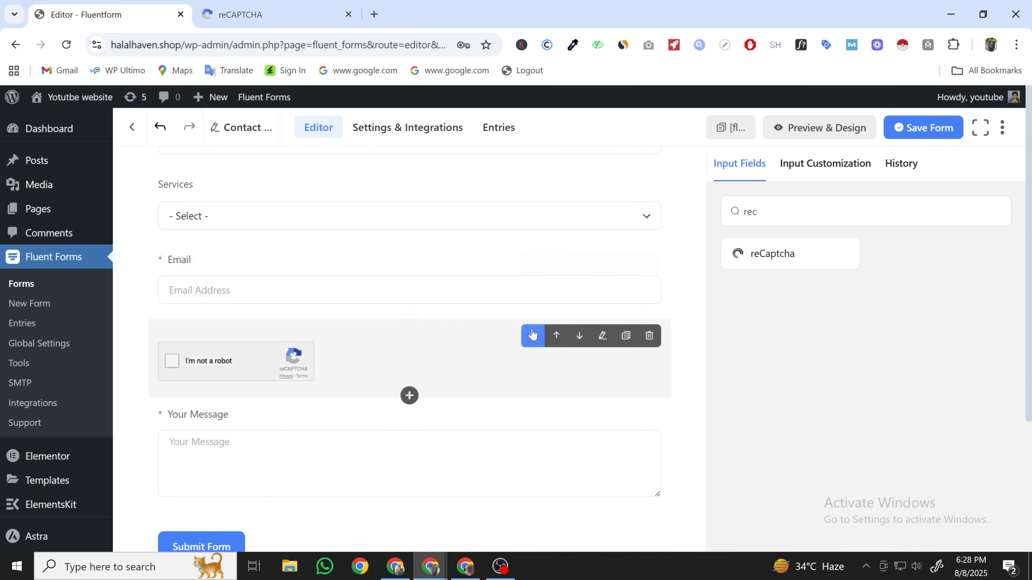
pyautogui.moveTo(533, 337); pyautogui.dragTo(527, 461)
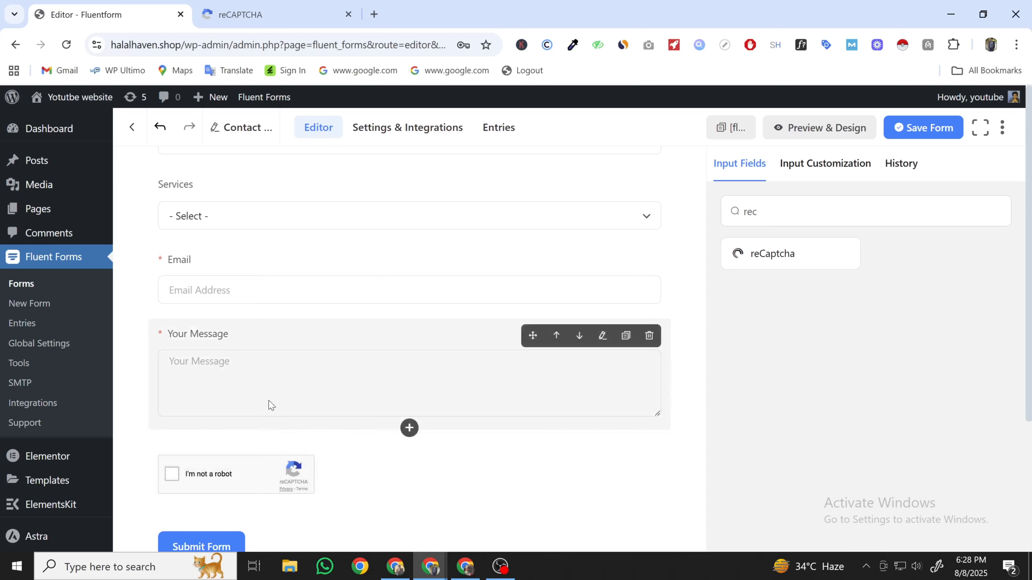
pyautogui.click(957, 123)
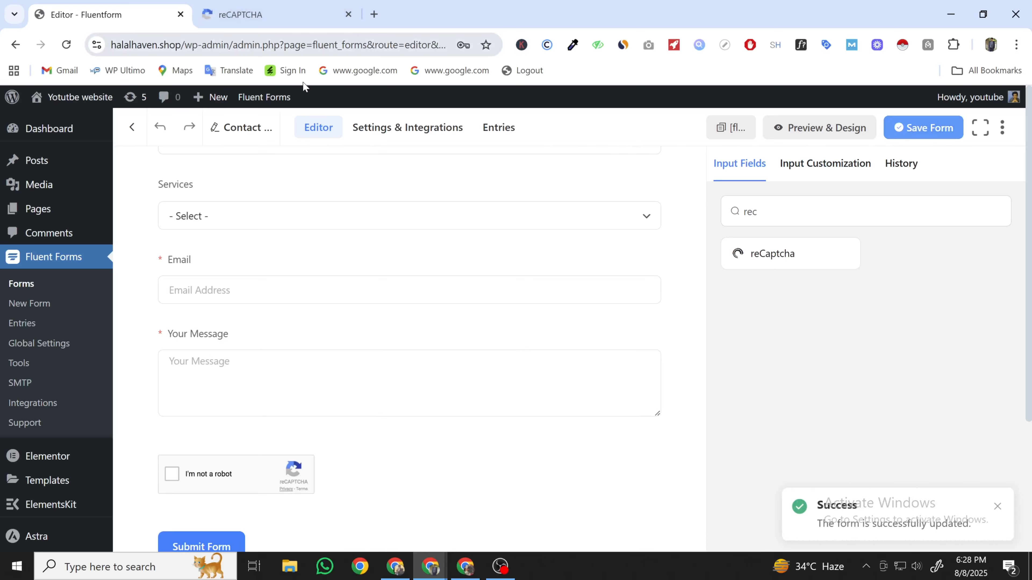
# - Open the live halalhaven.shop site in a new tab via Visit Site
pyautogui.moveTo(73, 98)
pyautogui.rightClick(81, 123)
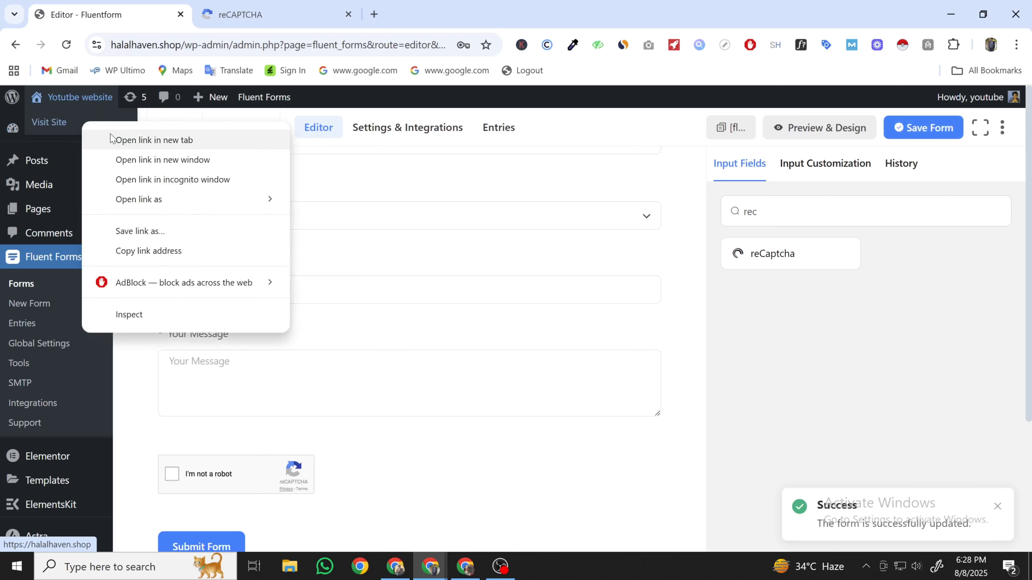
pyautogui.click(133, 143)
pyautogui.click(460, 5)
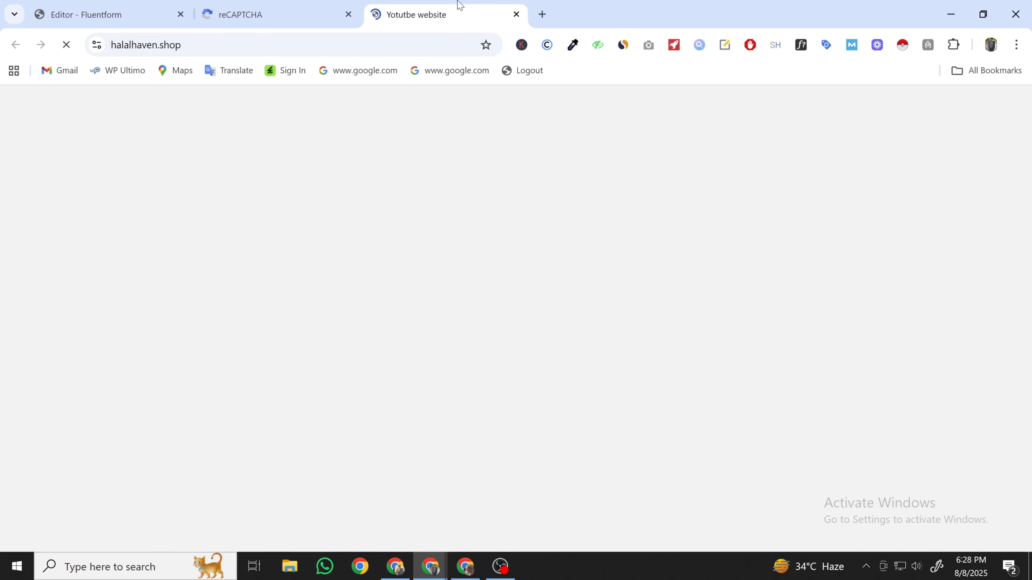